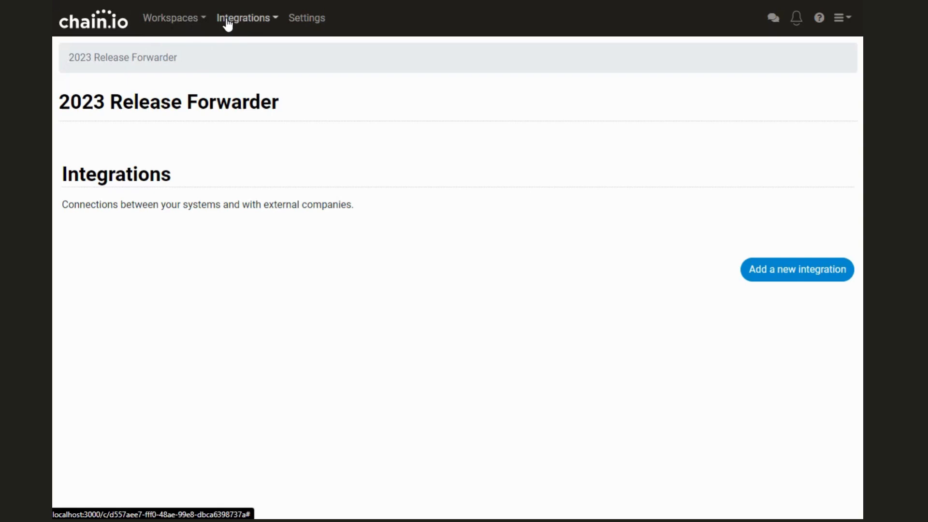
# Choose Add New from the Integrations menu in the 2023 Release Forwarder workspace.
pyautogui.click(277, 23)
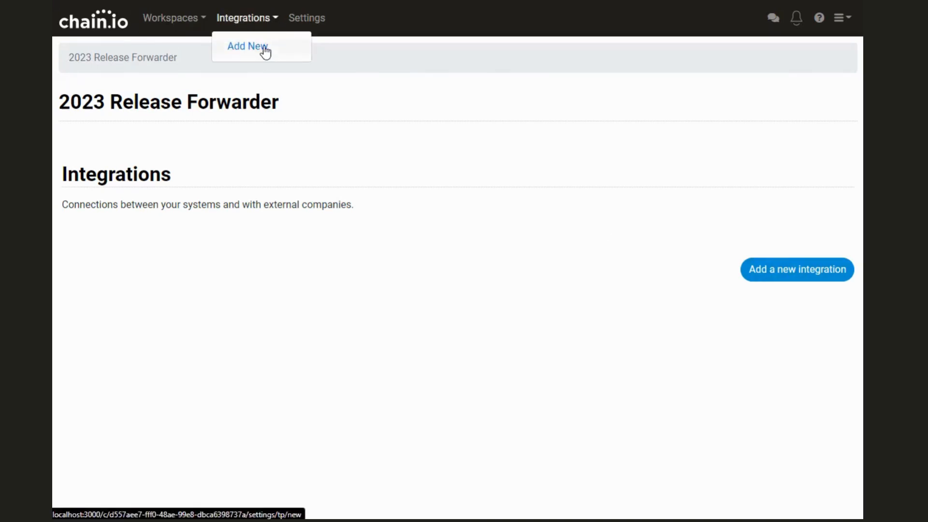
pyautogui.click(266, 51)
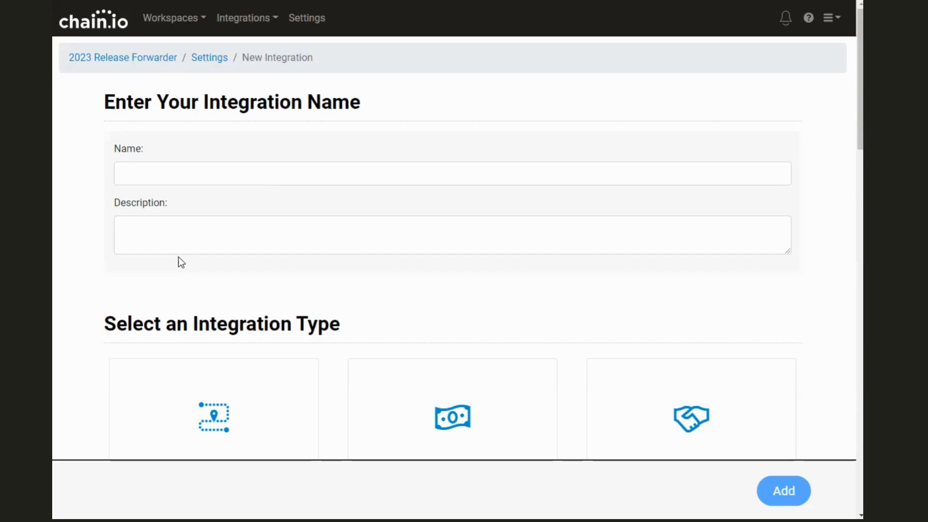
# Enter 'Customer X' as the integration name and browse the integration type cards, such as Data Routing.
pyautogui.click(154, 177)
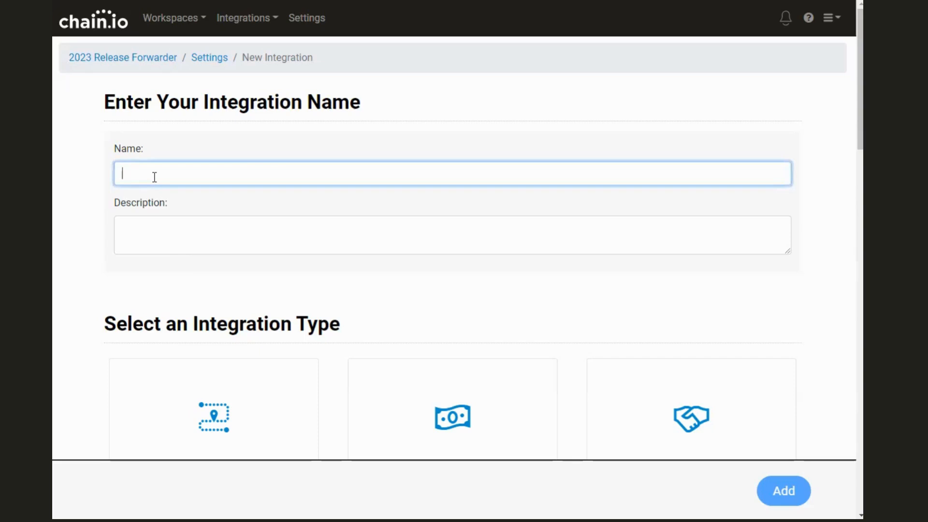
pyautogui.write('Customer X')
pyautogui.scroll(-3, 159, 174)
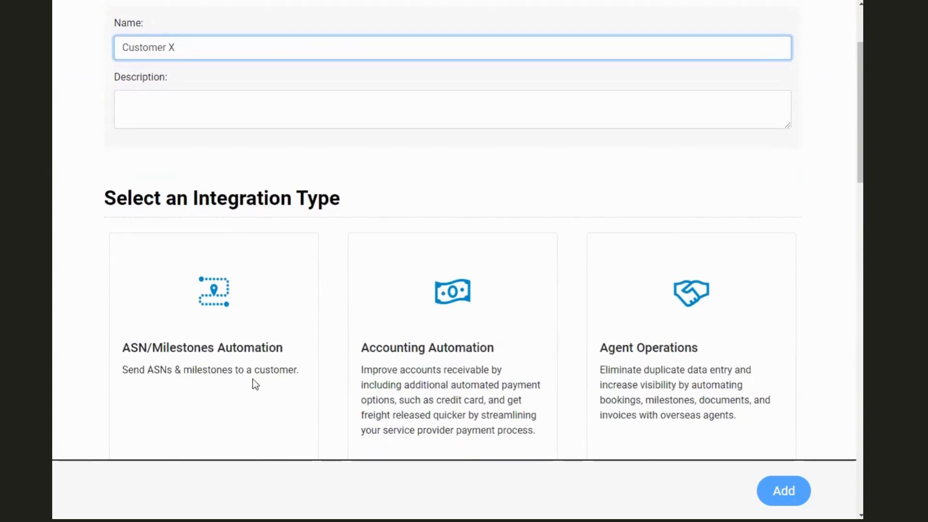
pyautogui.scroll(-7, 285, 272)
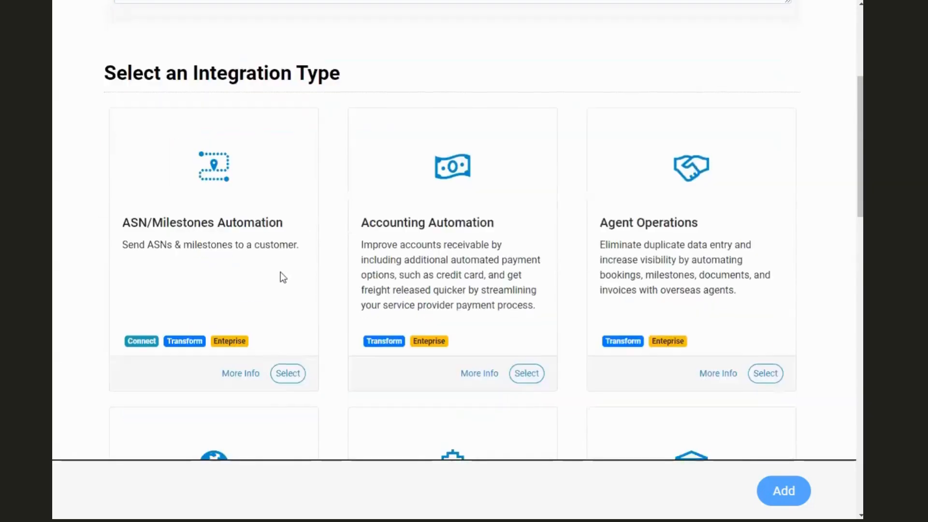
pyautogui.scroll(-14, 274, 271)
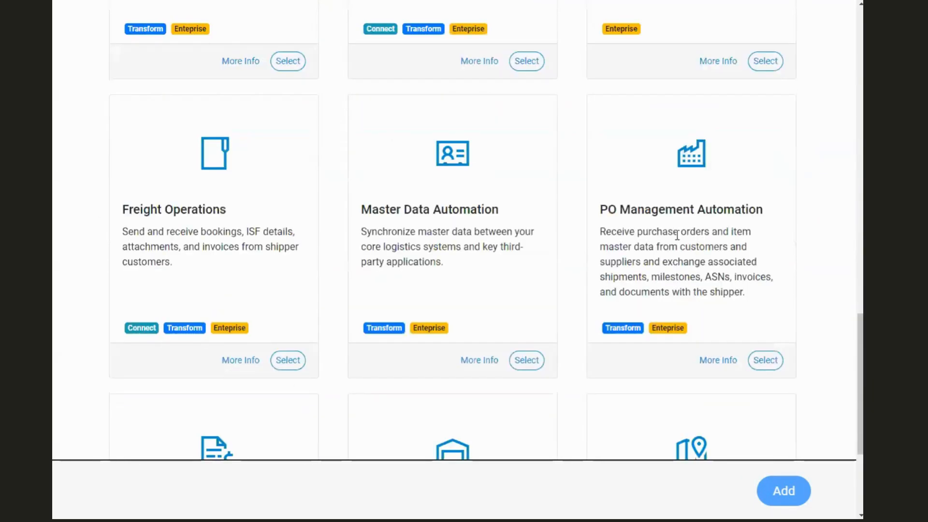
pyautogui.scroll(-3, 214, 192)
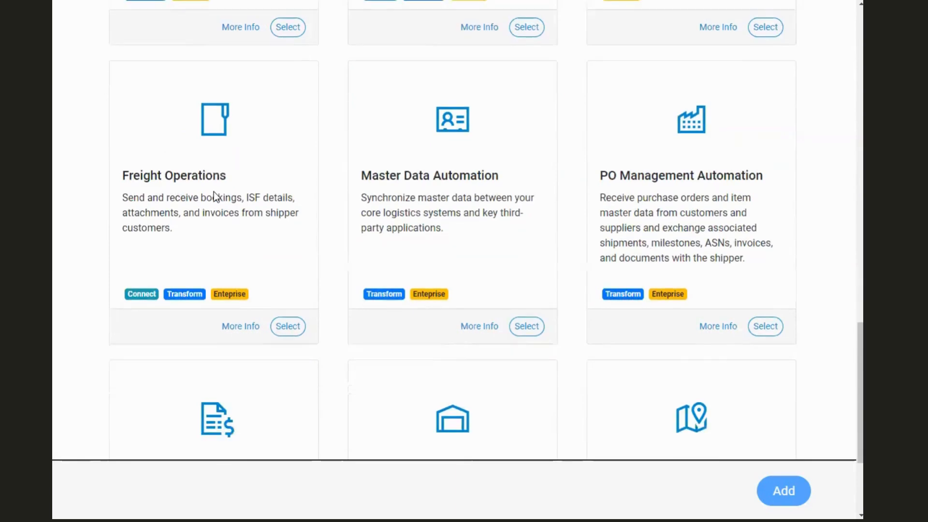
pyautogui.scroll(6, 211, 234)
pyautogui.scroll(2, 213, 206)
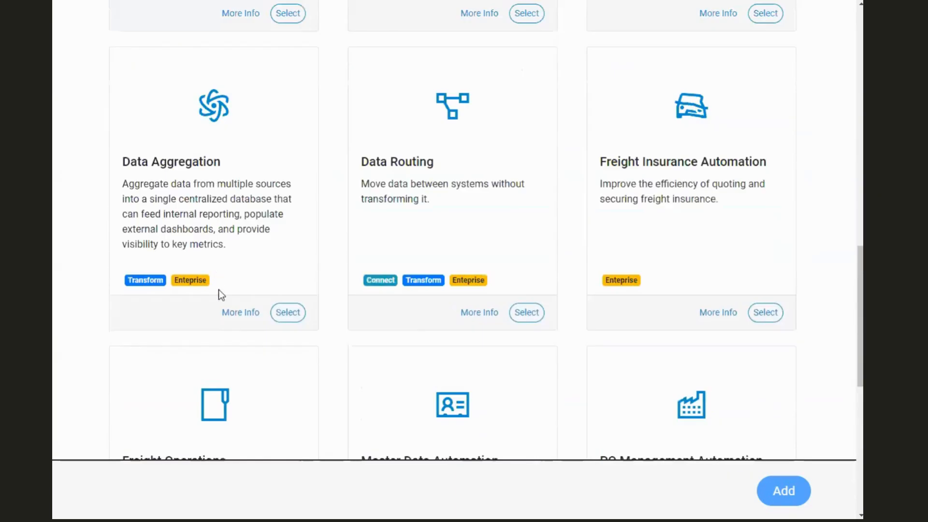
pyautogui.click(254, 312)
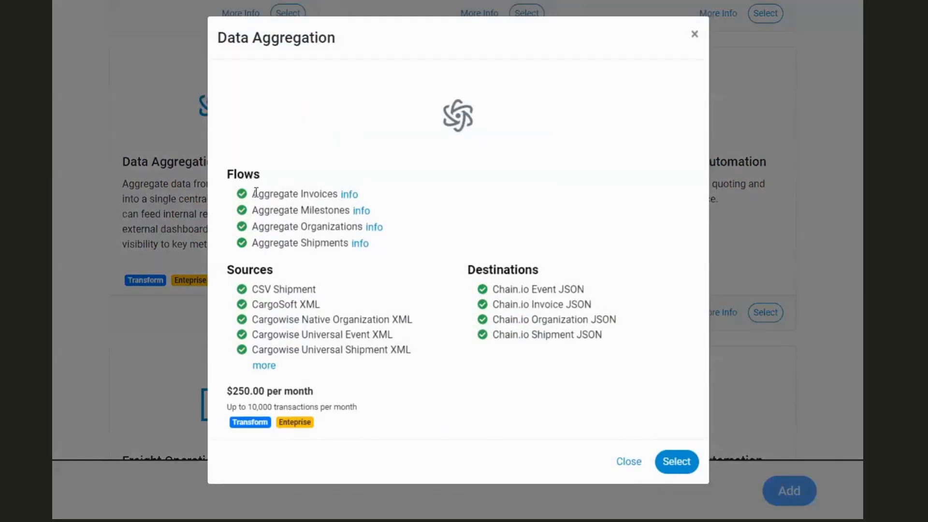
pyautogui.moveTo(258, 194); pyautogui.dragTo(370, 249)
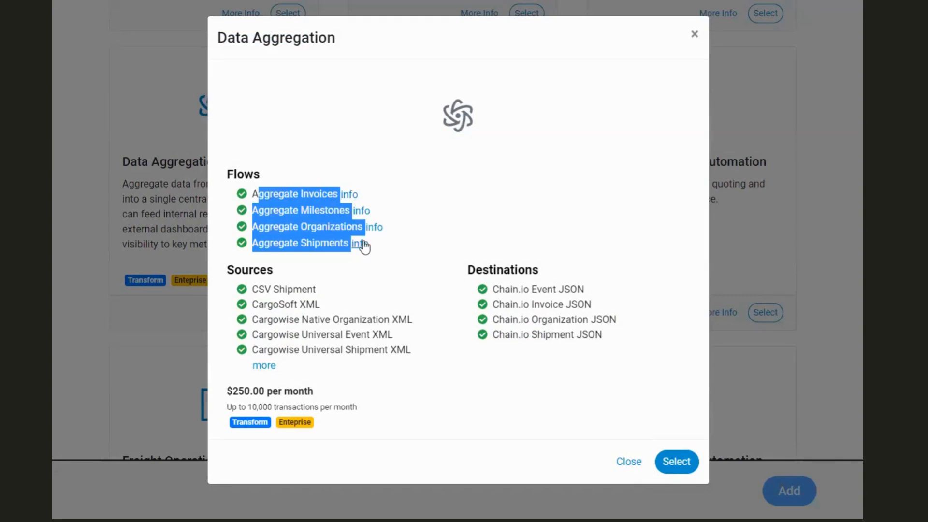
pyautogui.click(257, 193)
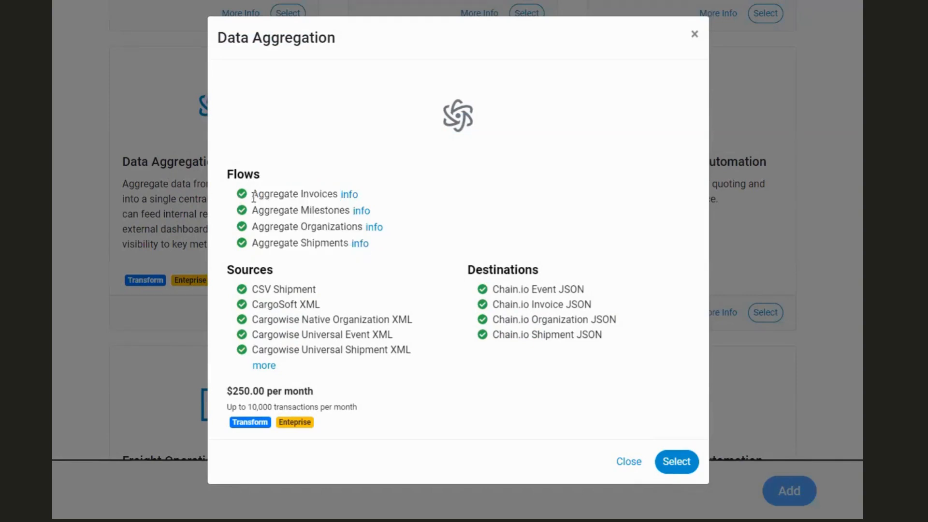
pyautogui.moveTo(254, 194); pyautogui.dragTo(321, 195)
pyautogui.doubleClick(319, 194)
pyautogui.doubleClick(324, 211)
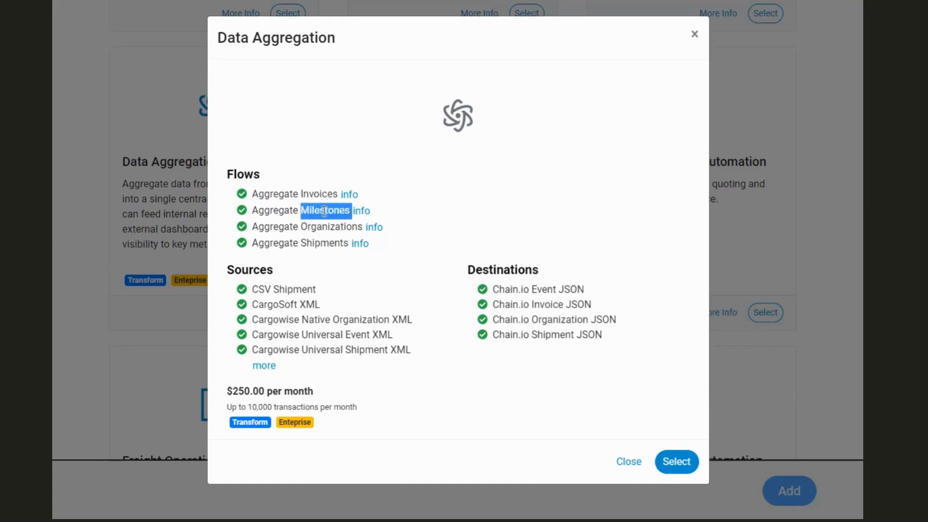
pyautogui.doubleClick(325, 226)
pyautogui.click(328, 244)
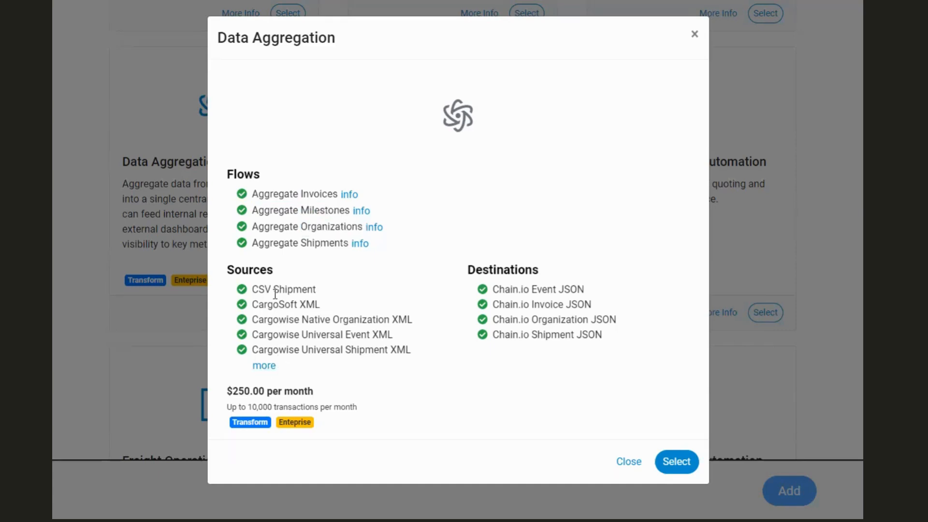
pyautogui.moveTo(523, 289); pyautogui.dragTo(537, 334)
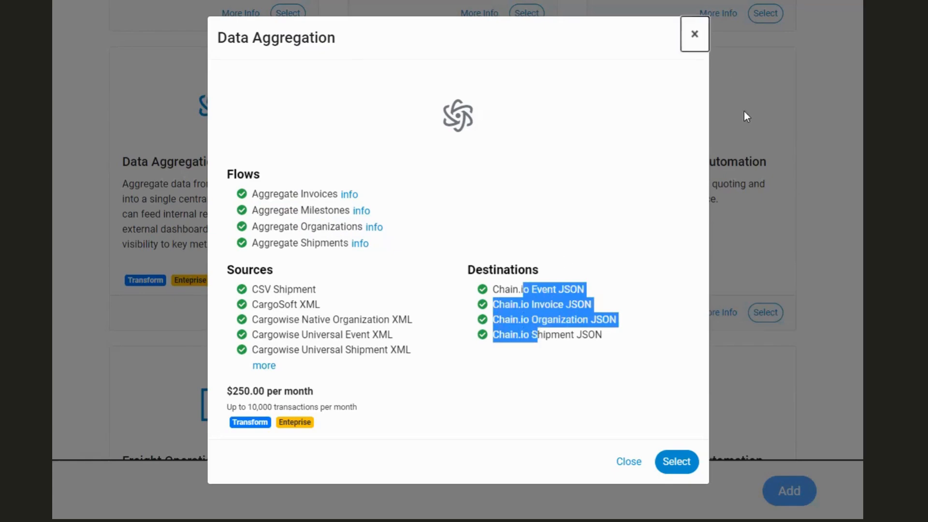
pyautogui.click(741, 81)
pyautogui.scroll(6, 248, 225)
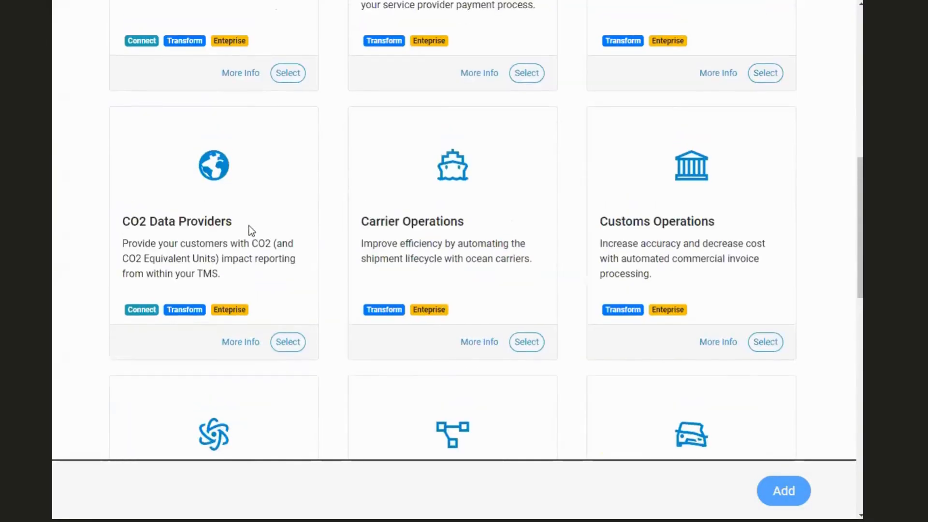
pyautogui.scroll(6, 248, 225)
pyautogui.scroll(-2, 242, 247)
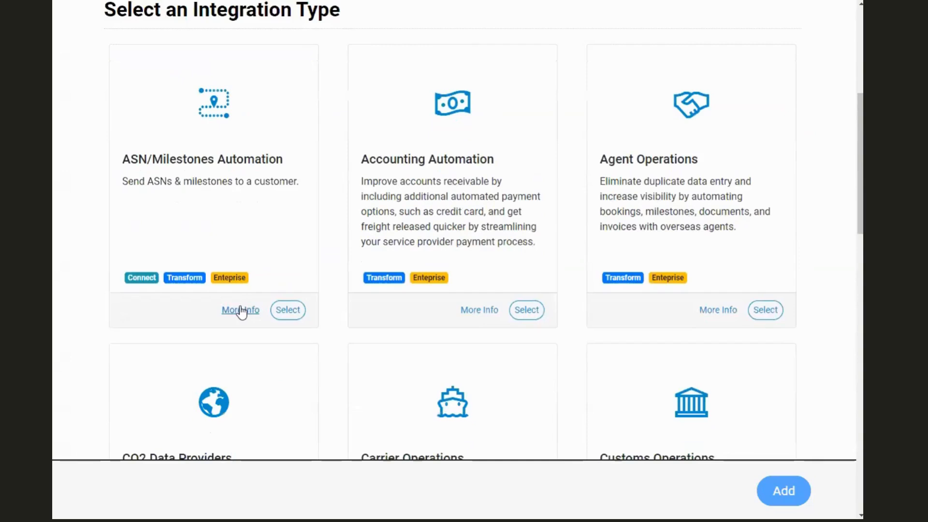
# Open the ASN/Milestones Automation details and expand its full list of supported sources.
pyautogui.click(240, 310)
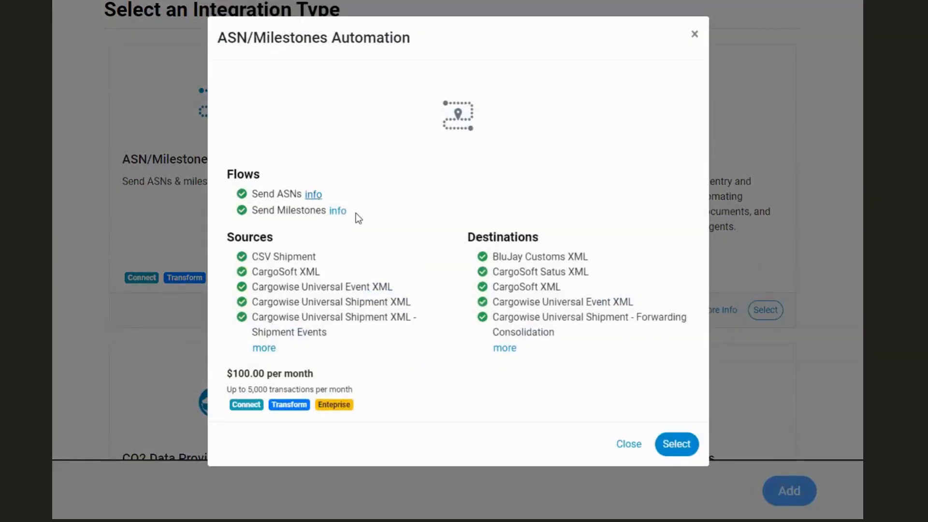
pyautogui.click(264, 348)
pyautogui.moveTo(271, 256); pyautogui.dragTo(296, 422)
pyautogui.scroll(-3, 296, 411)
pyautogui.scroll(-5, 298, 401)
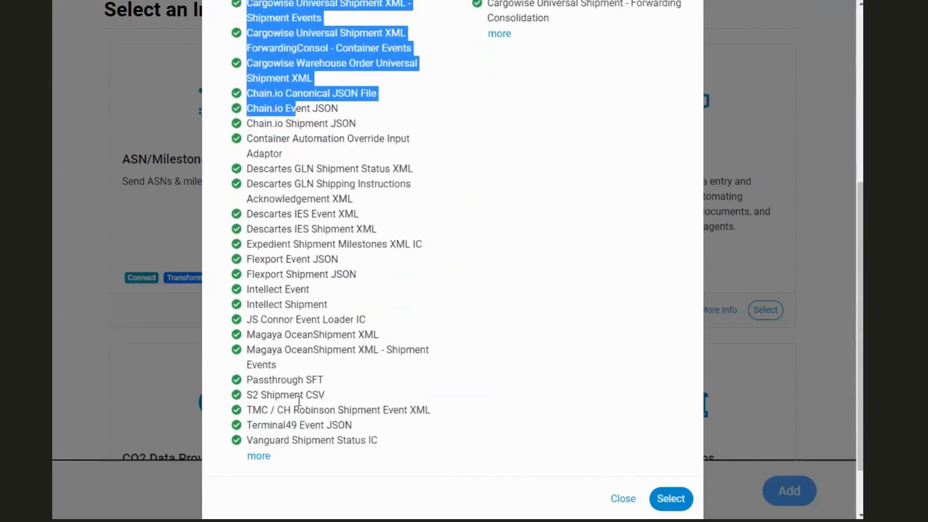
pyautogui.scroll(5, 296, 393)
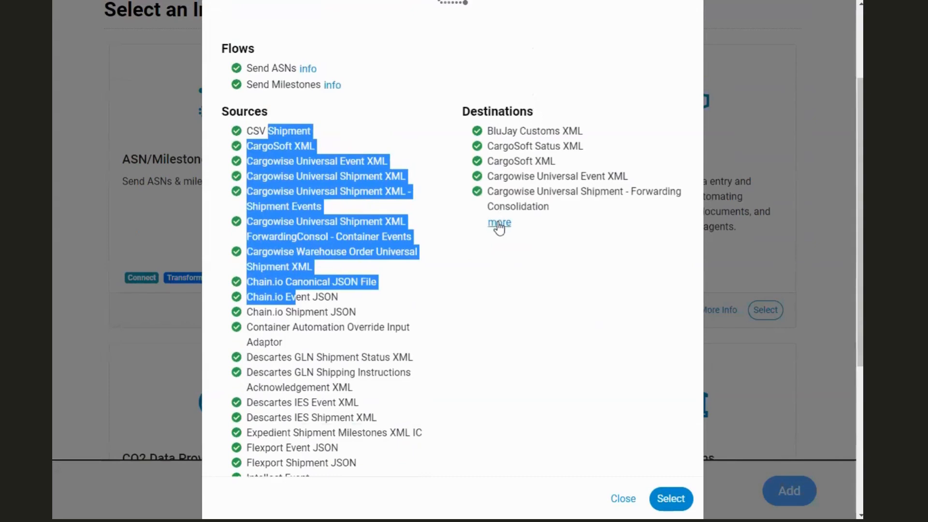
# Expand and review the full list of supported destinations.
pyautogui.click(499, 222)
pyautogui.scroll(-2, 508, 351)
pyautogui.scroll(-3, 506, 352)
pyautogui.scroll(5, 503, 290)
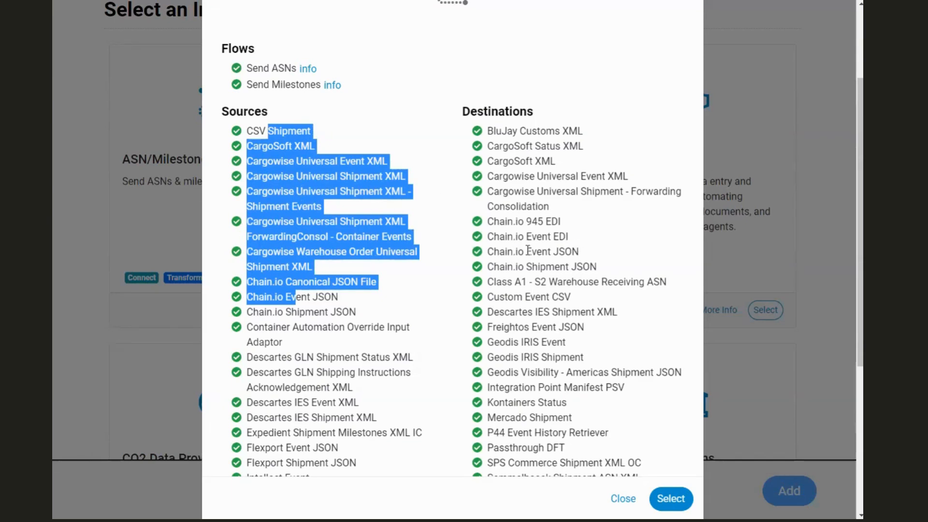
# Select ASN/Milestones Automation, add and confirm the Customer X integration, and note the missing-license warning.
pyautogui.click(668, 497)
pyautogui.click(790, 489)
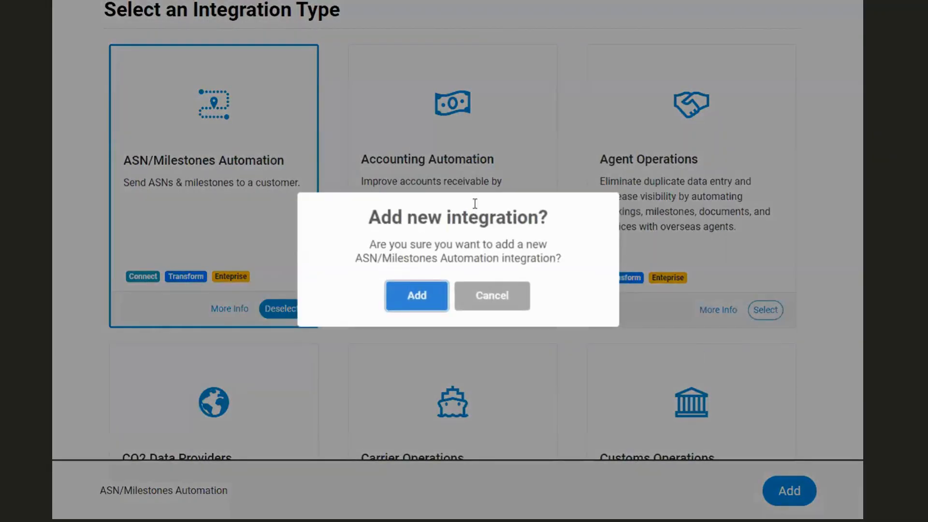
pyautogui.click(385, 292)
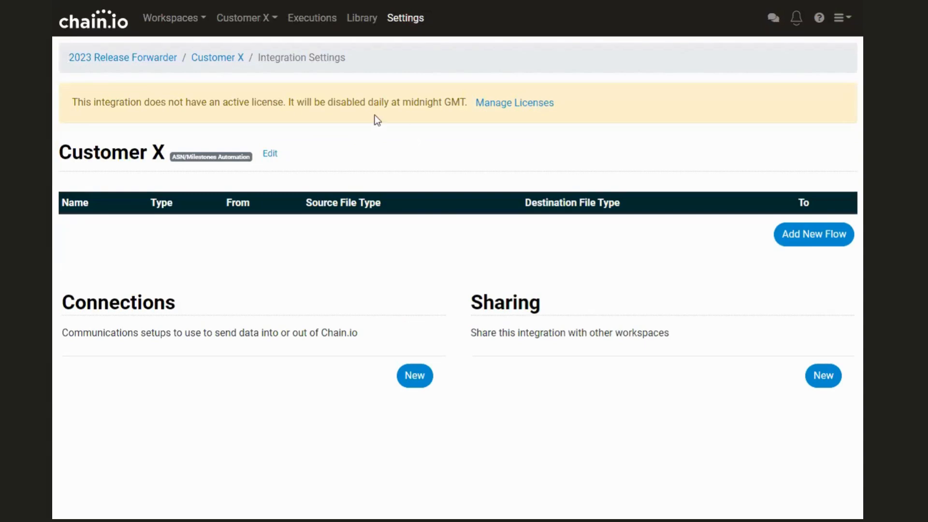
pyautogui.moveTo(71, 103); pyautogui.dragTo(470, 94)
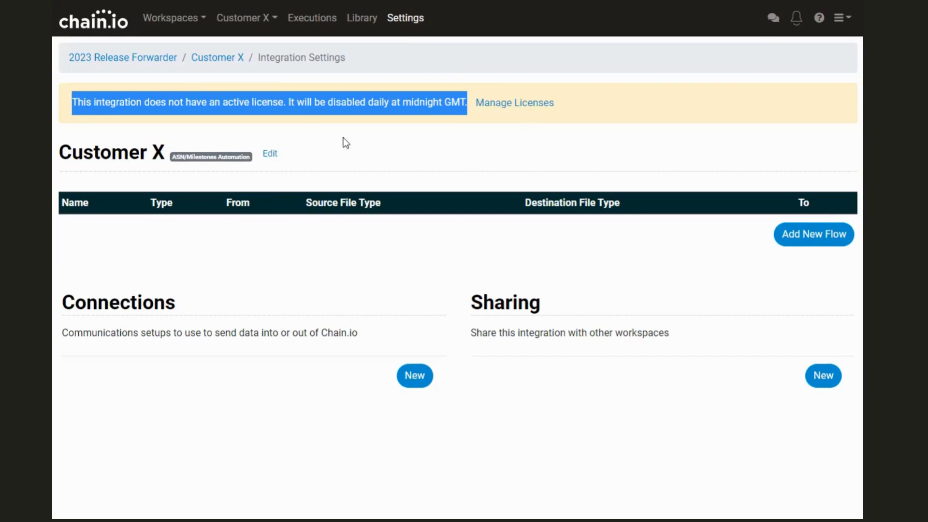
pyautogui.click(291, 109)
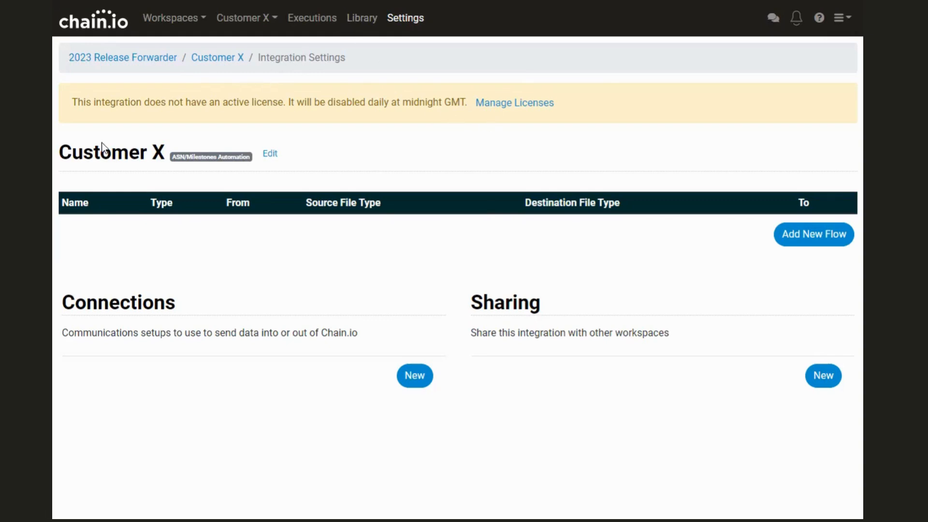
pyautogui.click(819, 239)
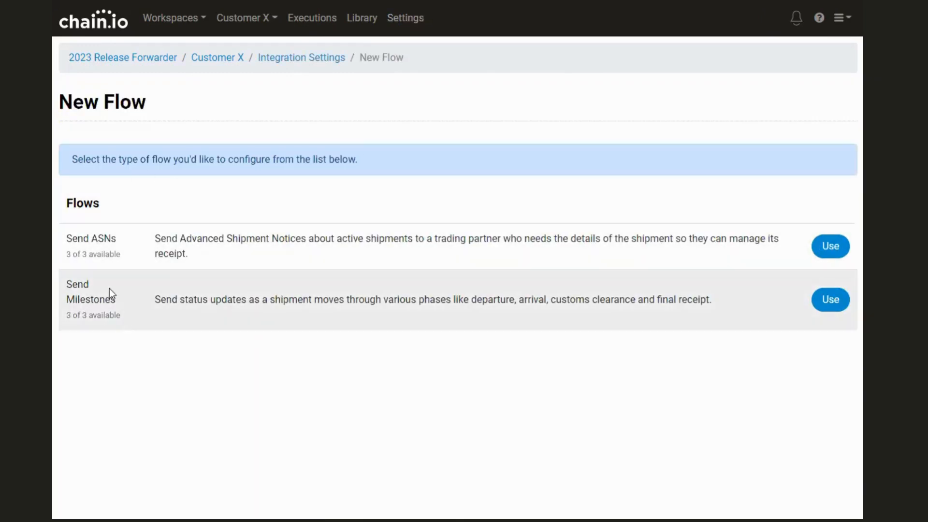
pyautogui.moveTo(65, 238); pyautogui.dragTo(131, 234)
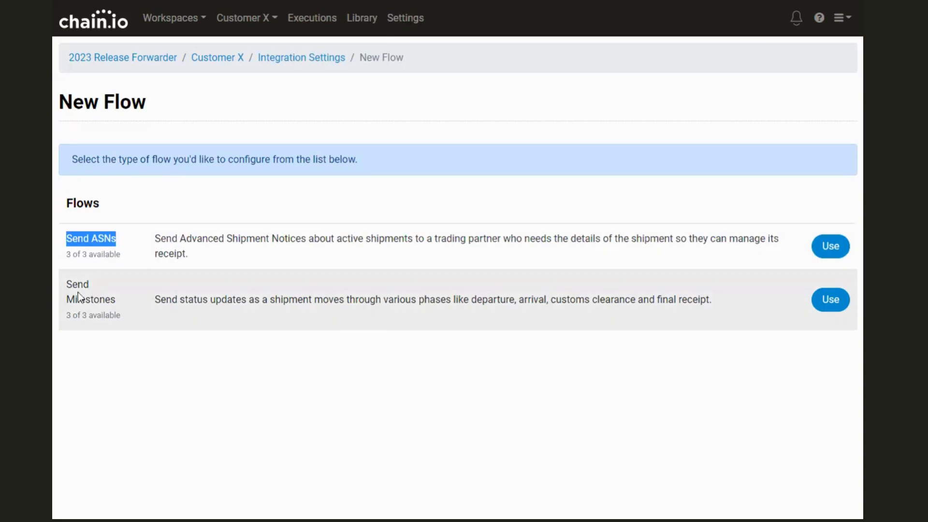
pyautogui.moveTo(66, 283); pyautogui.dragTo(118, 303)
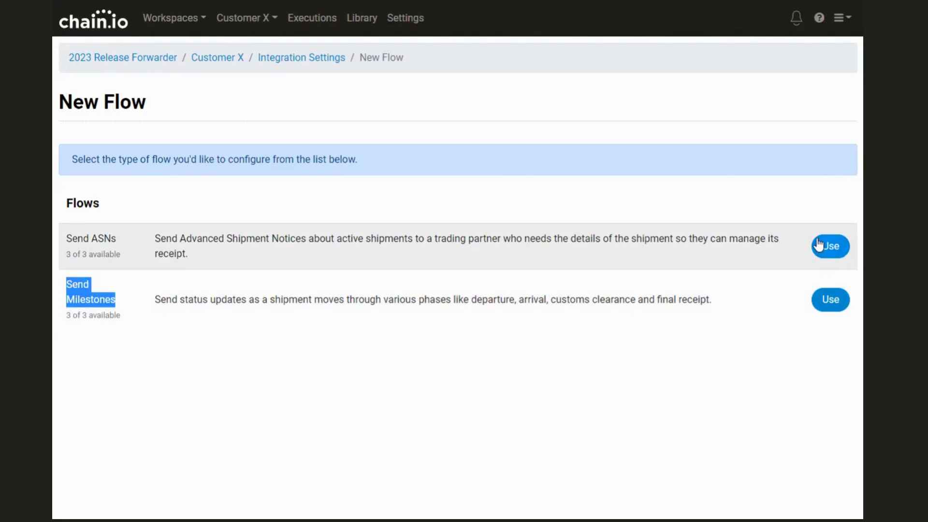
# Start a Send ASNs flow for Customer X and look through its form sections, starting at Flow Name.
pyautogui.click(822, 255)
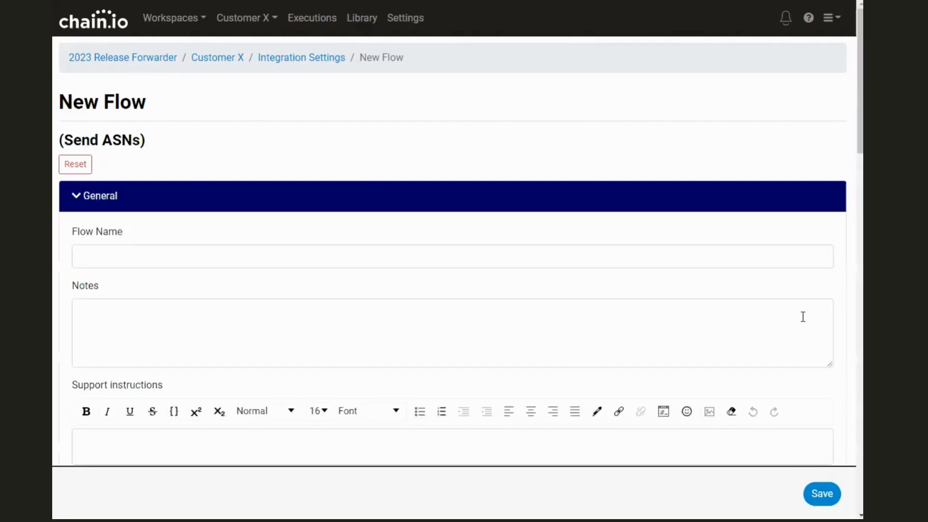
pyautogui.click(143, 257)
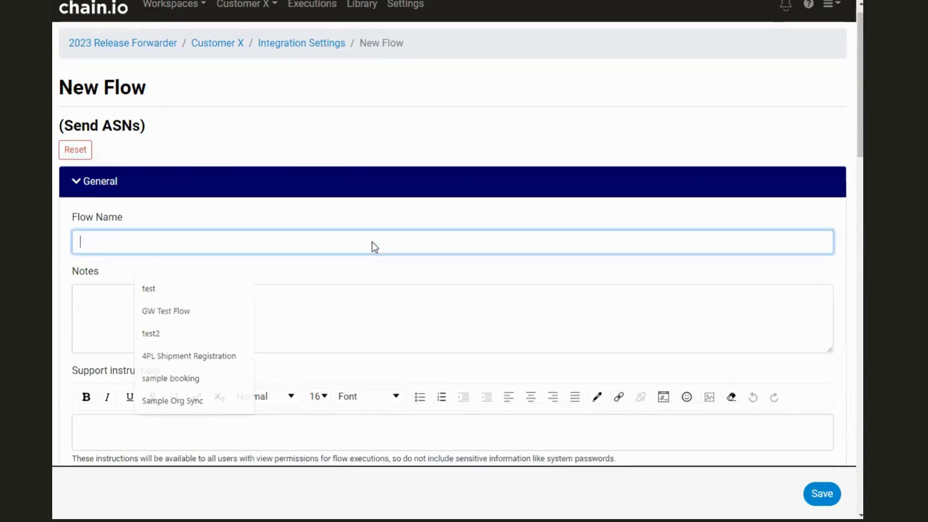
pyautogui.scroll(-5, 372, 245)
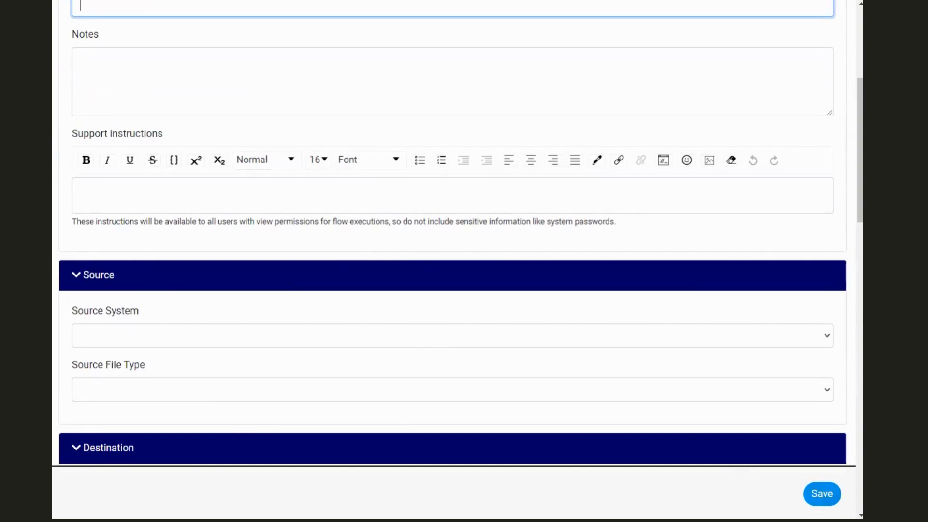
pyautogui.scroll(-5, 657, 321)
pyautogui.scroll(-15, 656, 319)
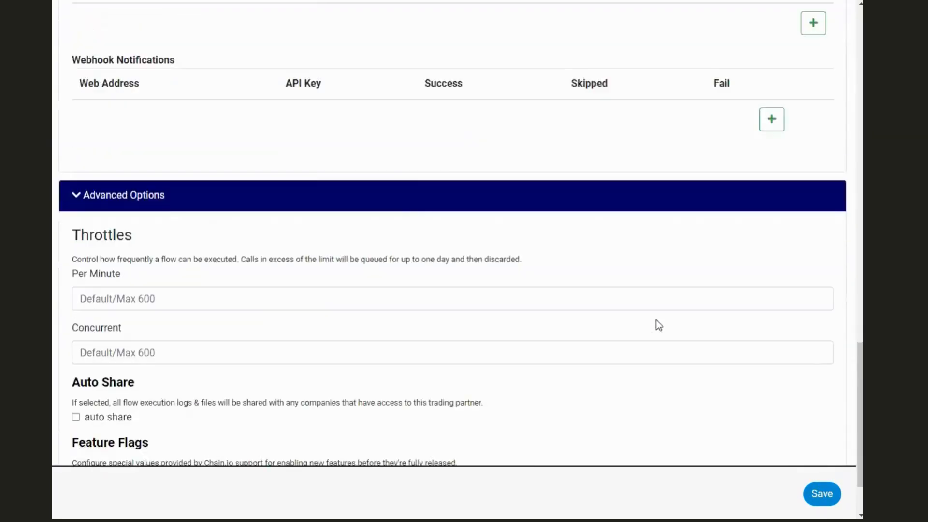
pyautogui.scroll(-2, 658, 325)
pyautogui.scroll(20, 656, 322)
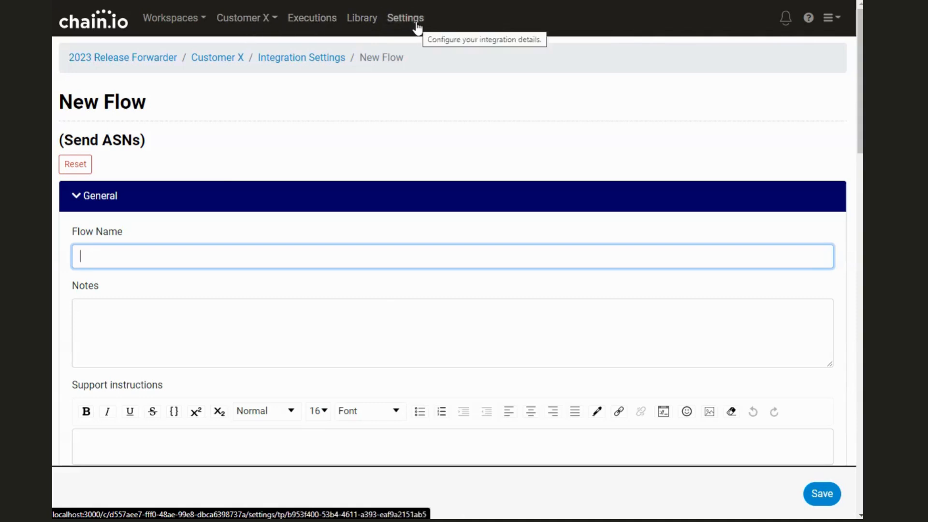
# Go to the Customer X Library, open Upload File, and view the Category options.
pyautogui.click(363, 18)
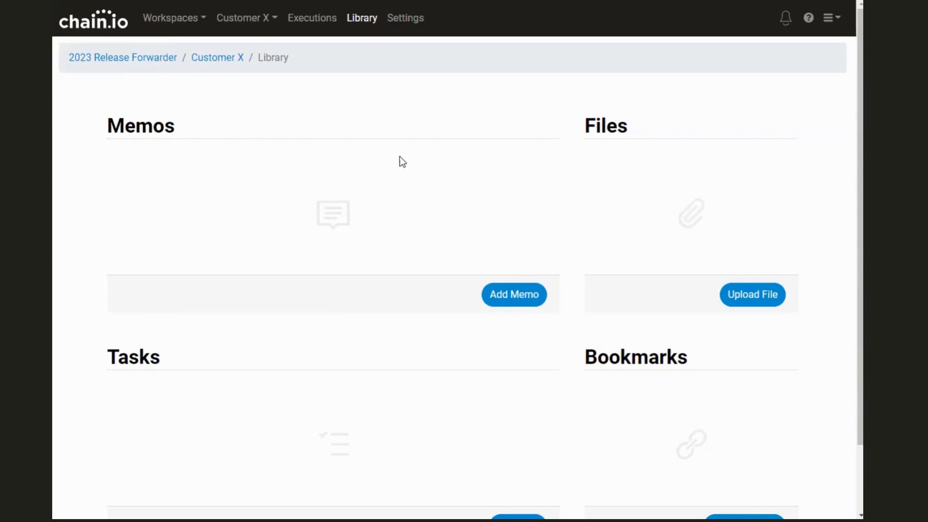
pyautogui.click(750, 298)
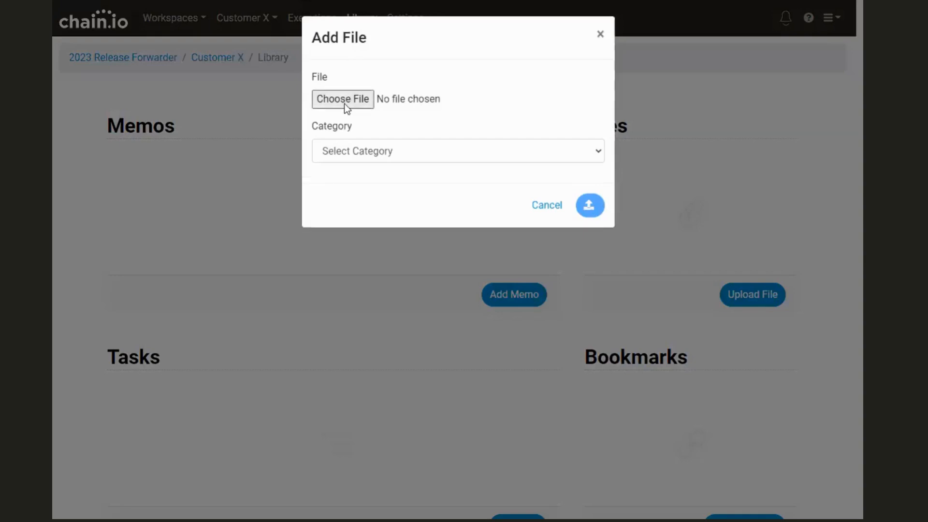
pyautogui.click(392, 143)
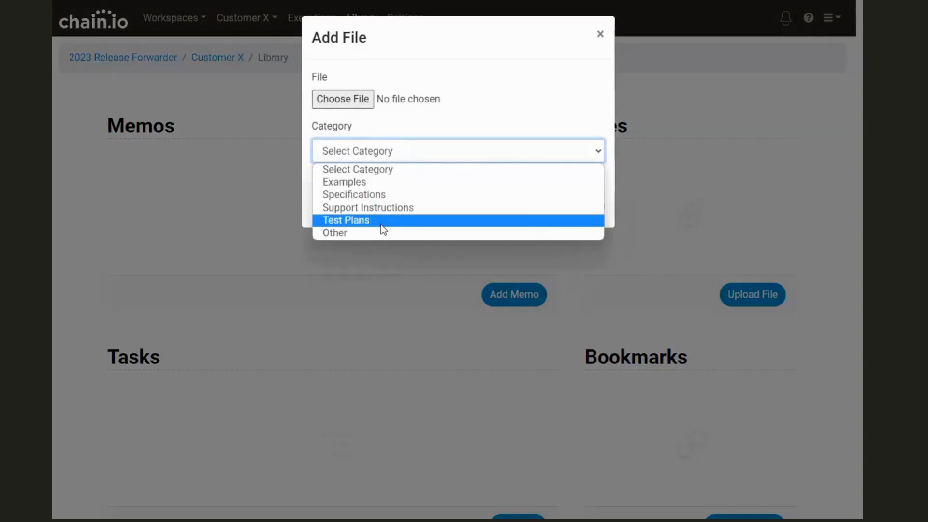
# Save a 'Support Contact' memo with the EDI contact's name and e-mail under Support Instructions.
pyautogui.click(601, 36)
pyautogui.click(513, 294)
pyautogui.click(266, 107)
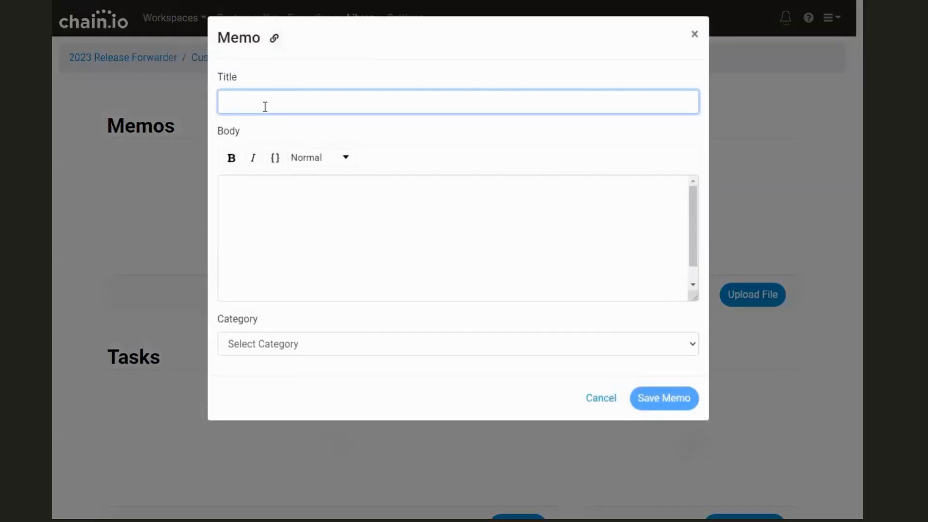
pyautogui.write('Support Contact')
pyautogui.press('Tab')
pyautogui.write('EDI ')
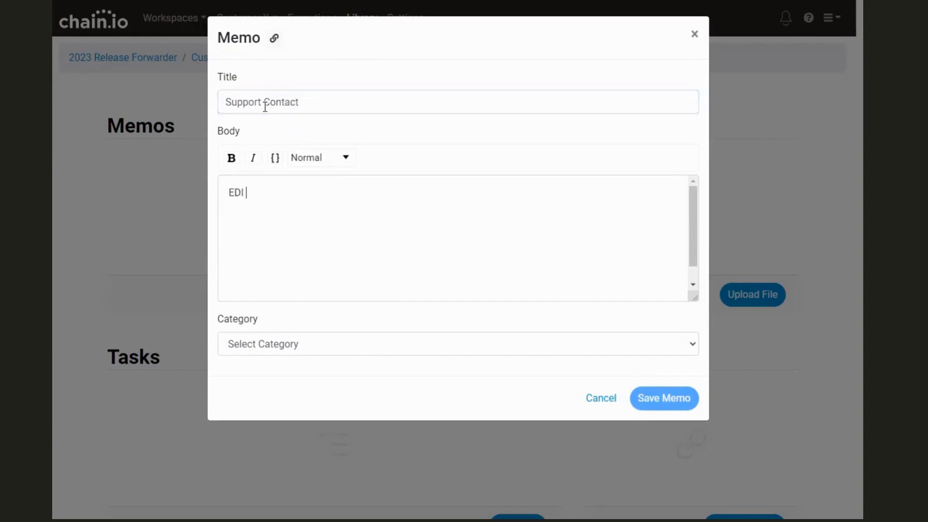
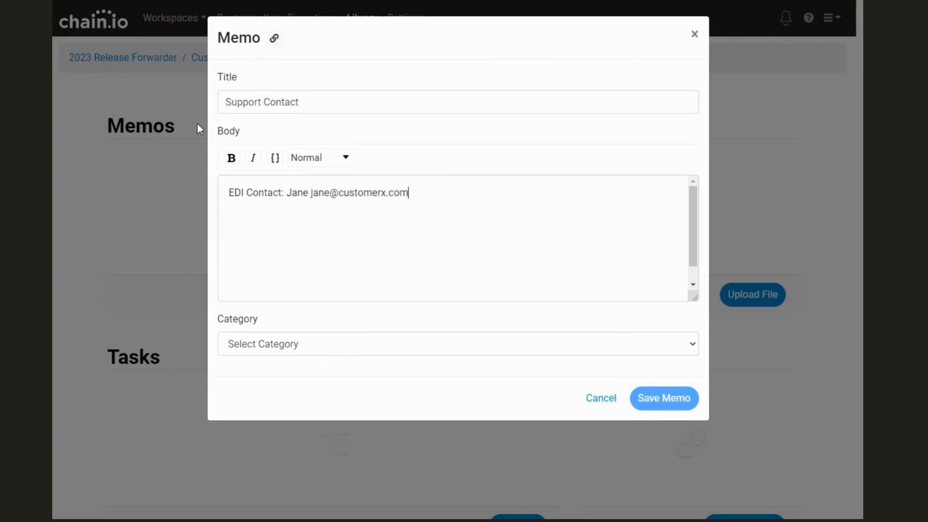
pyautogui.click(290, 344)
pyautogui.click(287, 400)
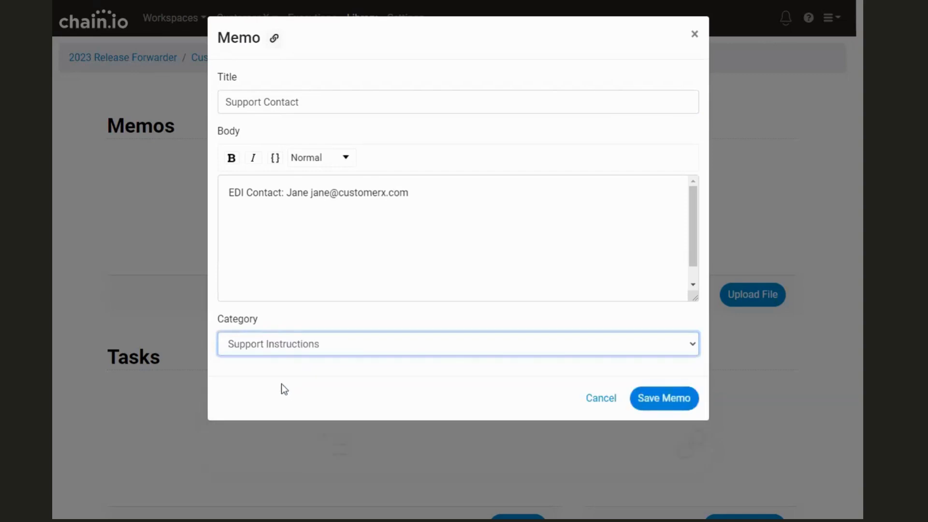
pyautogui.click(663, 399)
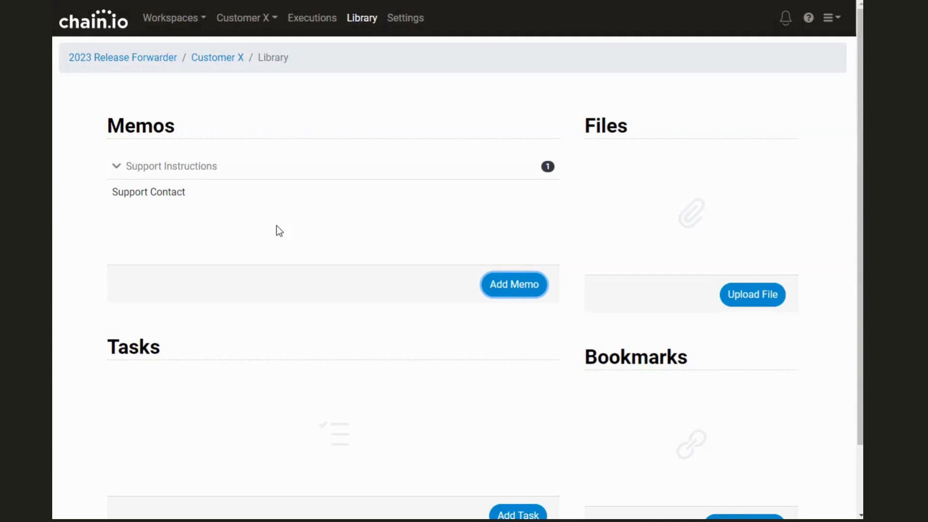
# Start a new library task titled 'Do the testing', due January 13, 2023.
pyautogui.scroll(-2, 271, 333)
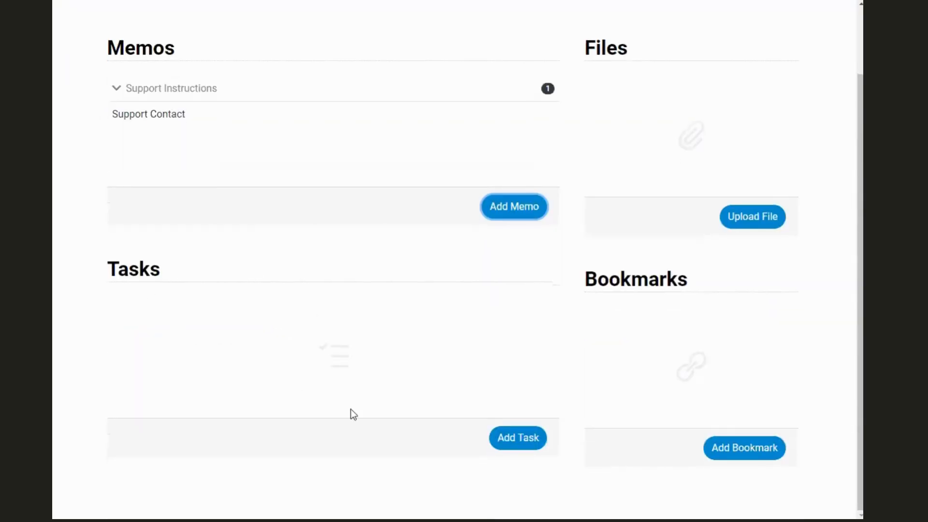
pyautogui.click(506, 439)
pyautogui.click(264, 98)
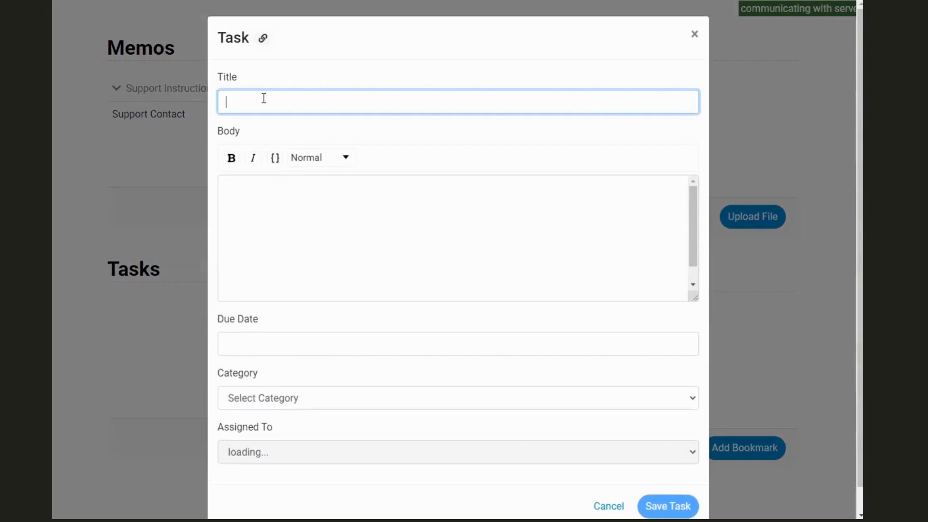
pyautogui.write('Do the testing')
pyautogui.click(322, 345)
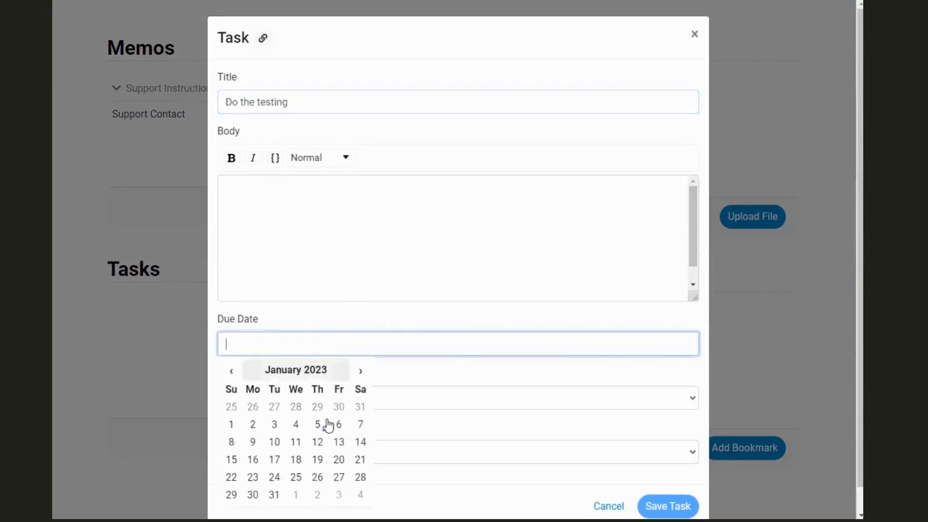
pyautogui.click(339, 441)
# Categorize the task as Test Plans, assign it to a team member, and save it.
pyautogui.click(404, 405)
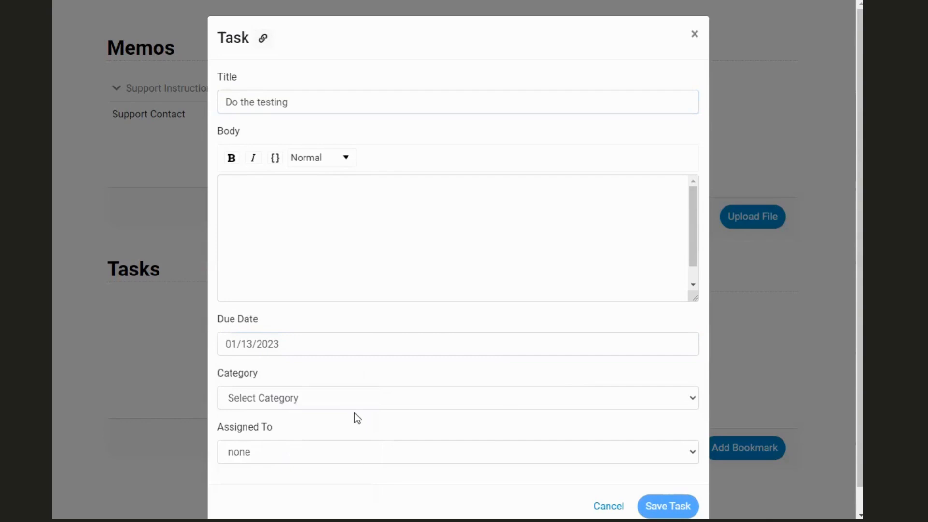
pyautogui.click(348, 466)
pyautogui.click(299, 449)
pyautogui.click(322, 481)
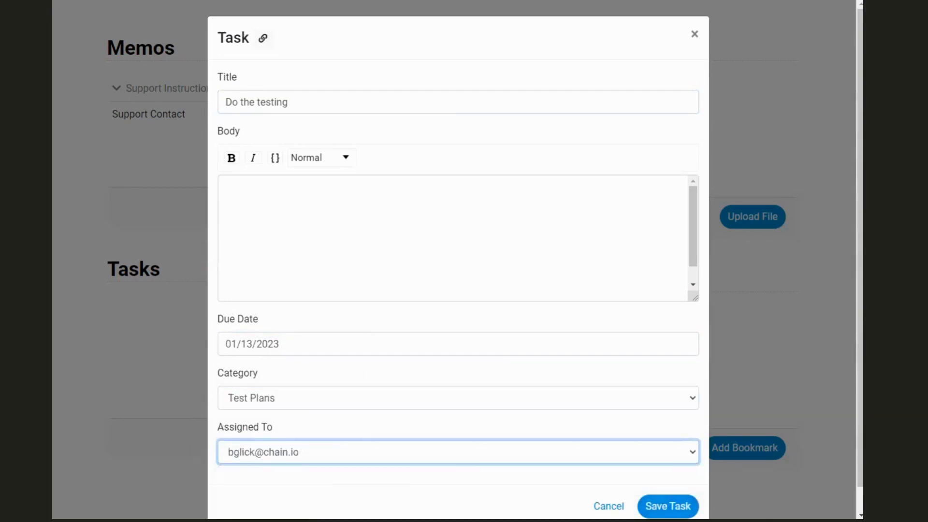
pyautogui.click(668, 506)
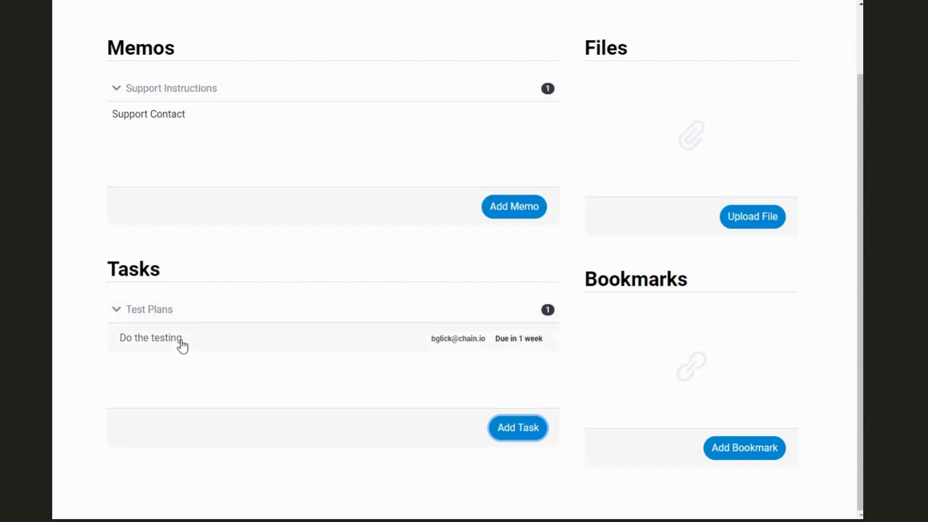
pyautogui.click(277, 347)
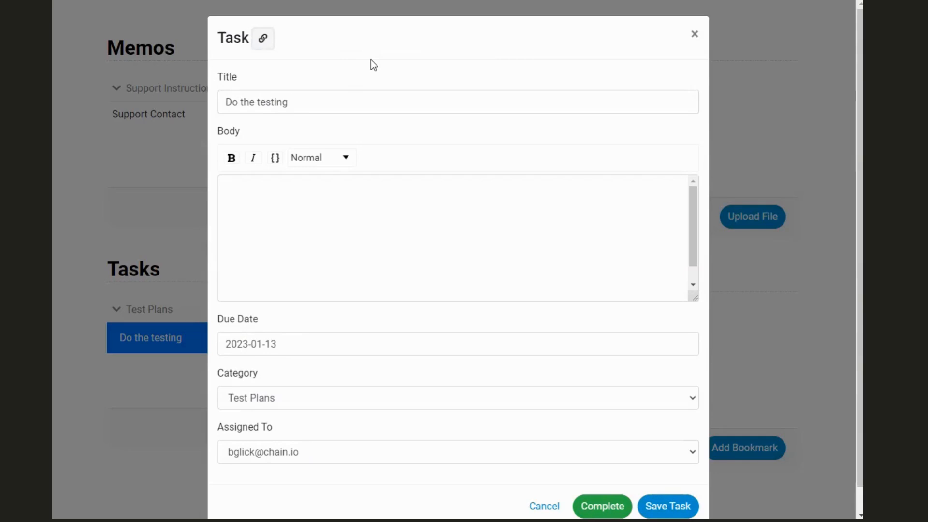
pyautogui.click(268, 49)
pyautogui.click(695, 36)
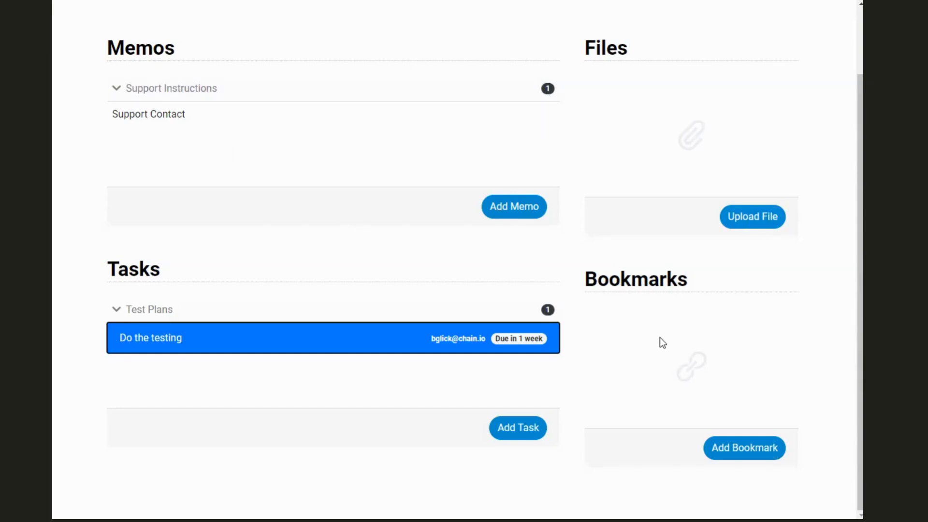
pyautogui.scroll(2, 607, 223)
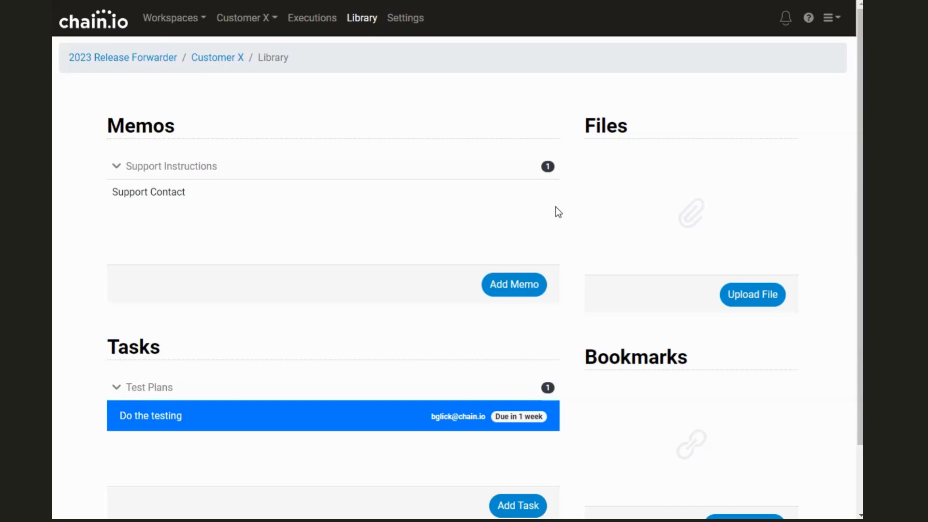
# Open the workspace settings and go to the Licensing page.
pyautogui.click(831, 17)
pyautogui.rightClick(794, 97)
pyautogui.press('Escape')
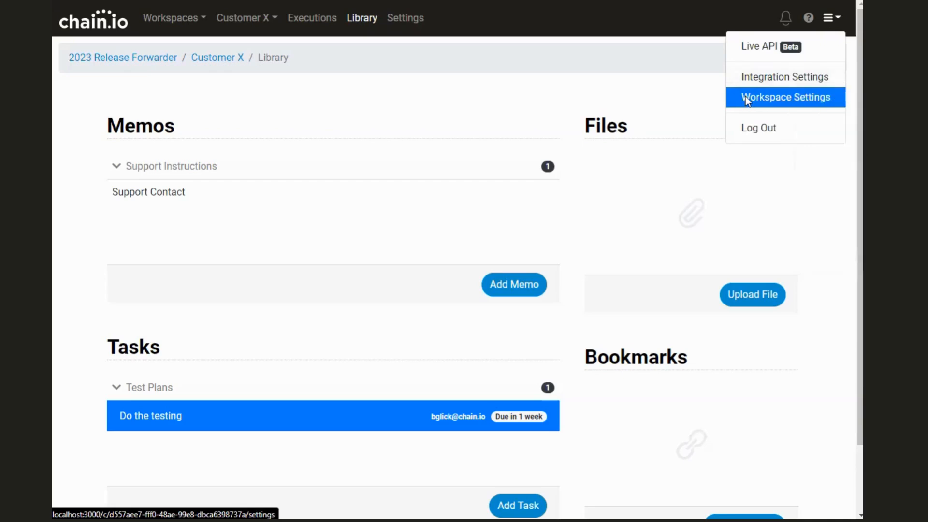
pyautogui.click(745, 96)
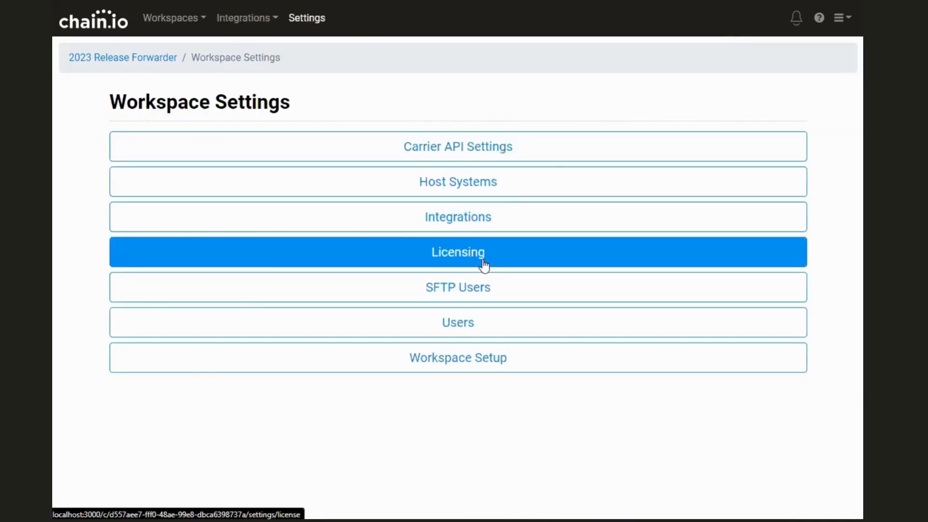
pyautogui.click(484, 265)
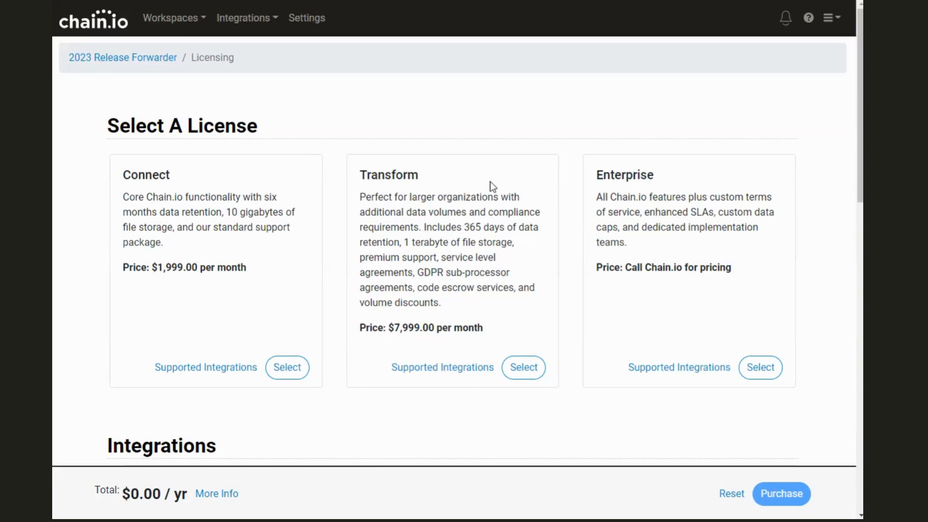
# Select the Transform license ($95,988.00/year) and check Customer X under Unlicensed Integrations.
pyautogui.click(507, 367)
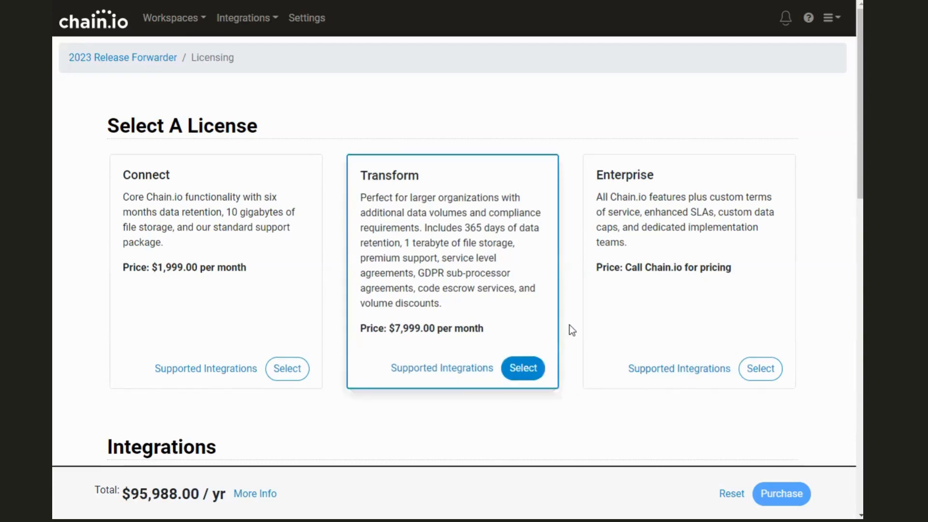
pyautogui.scroll(-8, 568, 329)
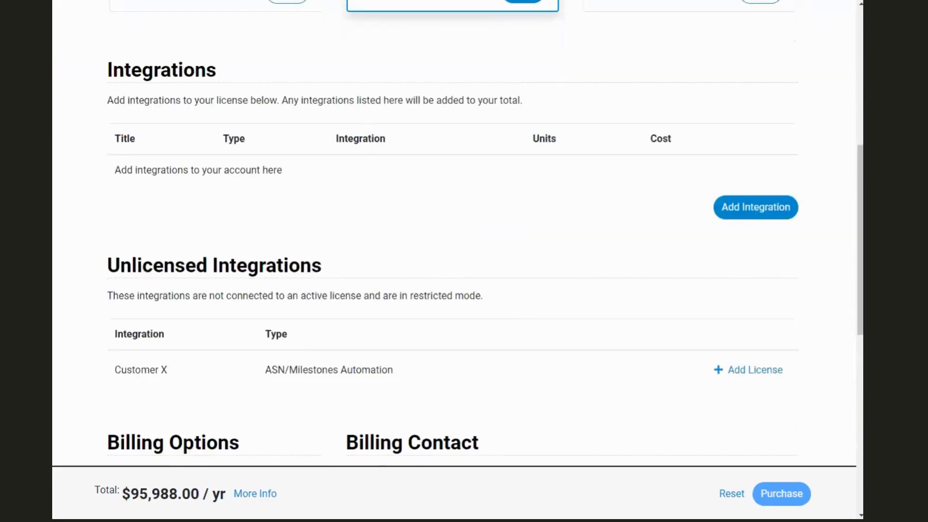
pyautogui.moveTo(114, 369); pyautogui.dragTo(379, 371)
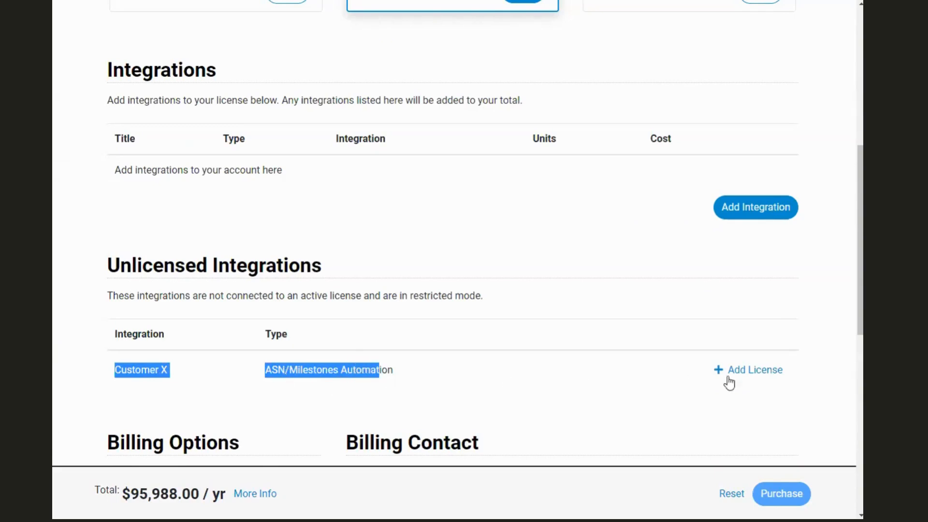
# Add a license for Customer X at quantity 1 (5,000 flow executions).
pyautogui.click(755, 373)
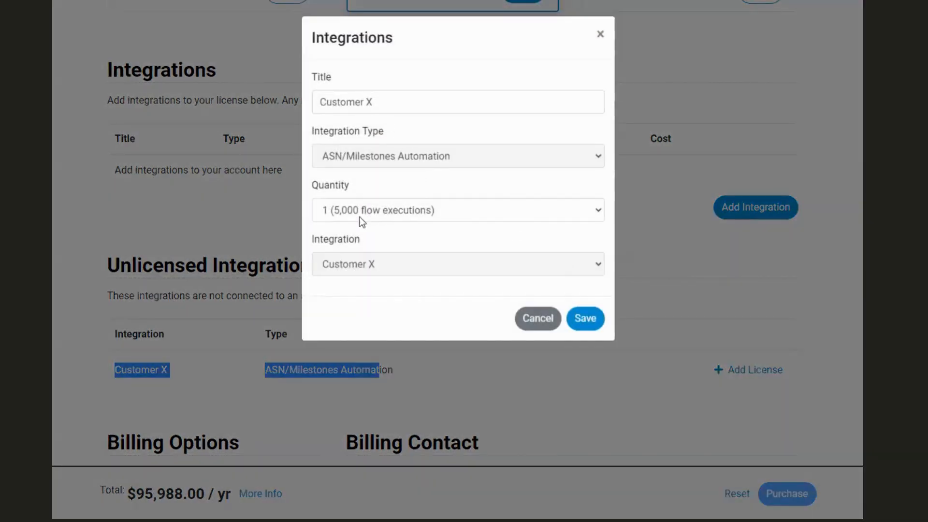
pyautogui.click(413, 208)
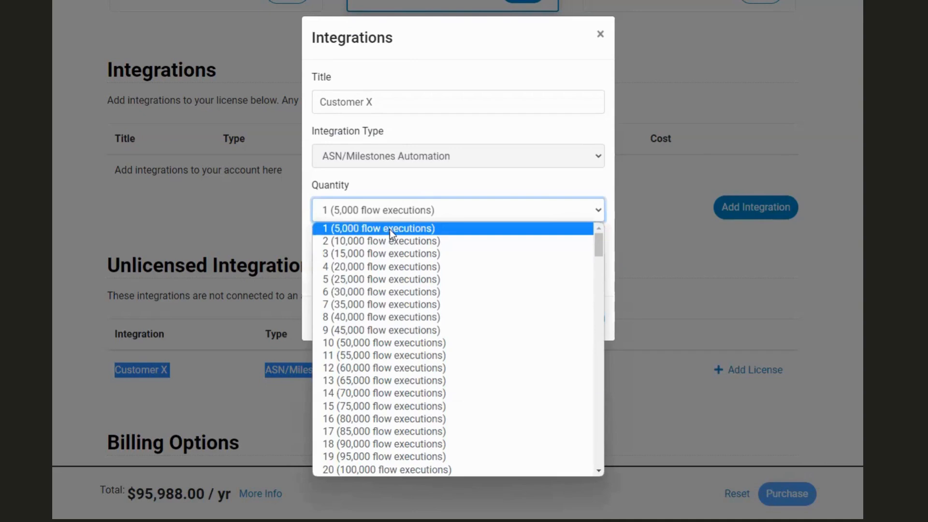
pyautogui.click(419, 230)
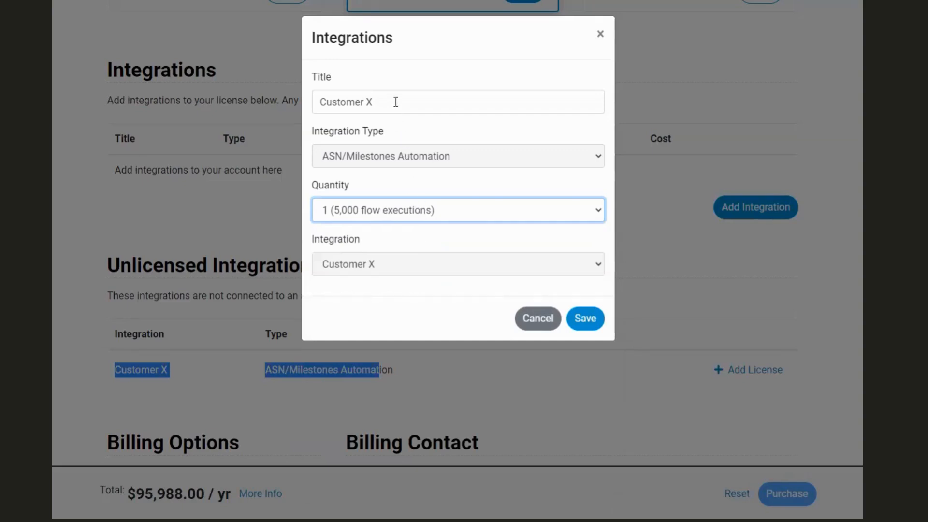
pyautogui.moveTo(395, 102); pyautogui.dragTo(317, 102)
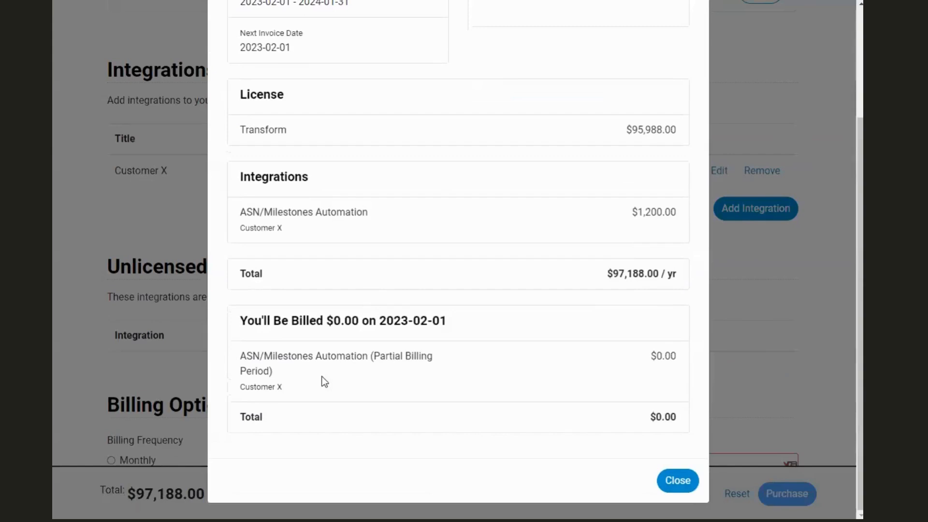
# Close the Purchase Summary and autofill the Billing Contact's name, company, address, phone and e-mail from saved details.
pyautogui.scroll(4, 404, 303)
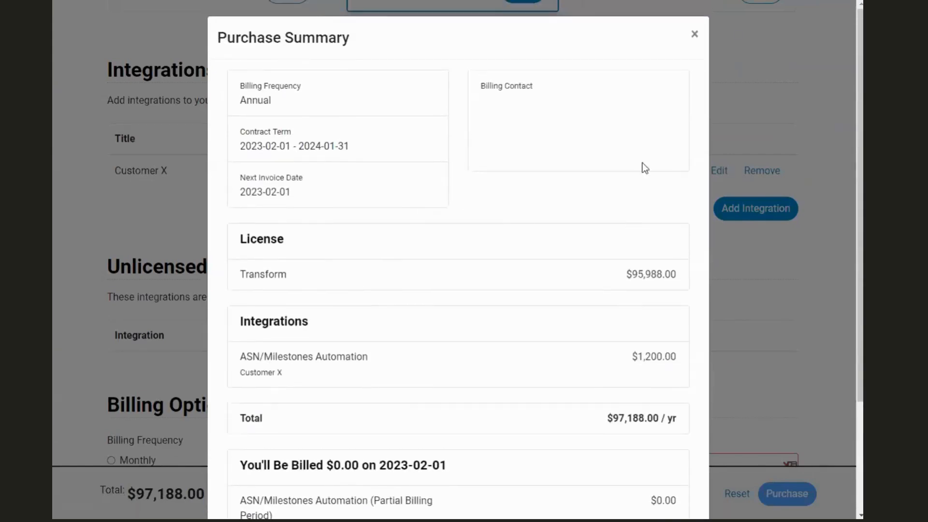
pyautogui.click(695, 41)
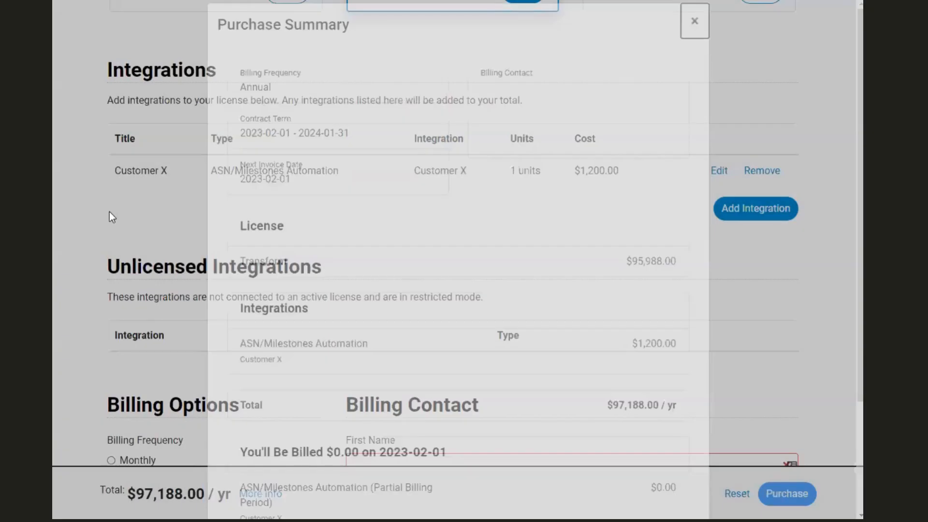
pyautogui.scroll(-1, 115, 274)
pyautogui.scroll(-5, 117, 285)
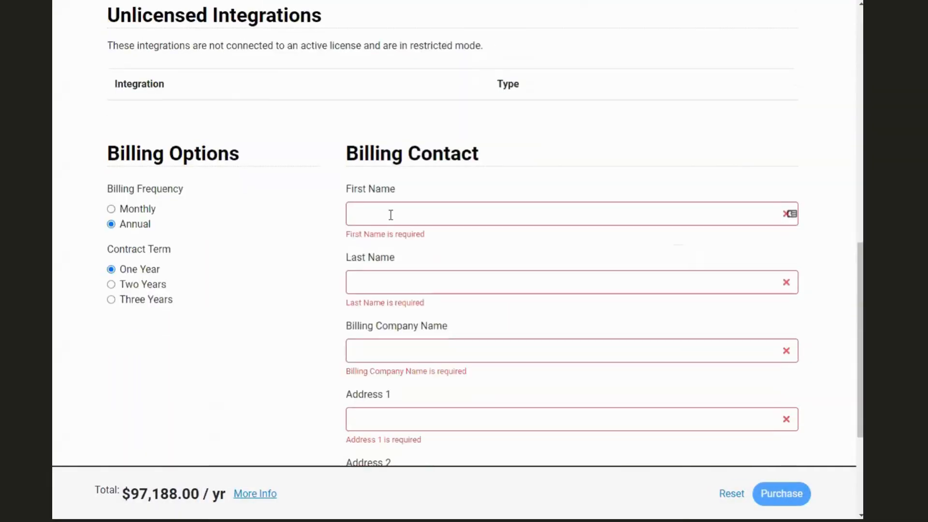
pyautogui.click(347, 213)
pyautogui.click(413, 223)
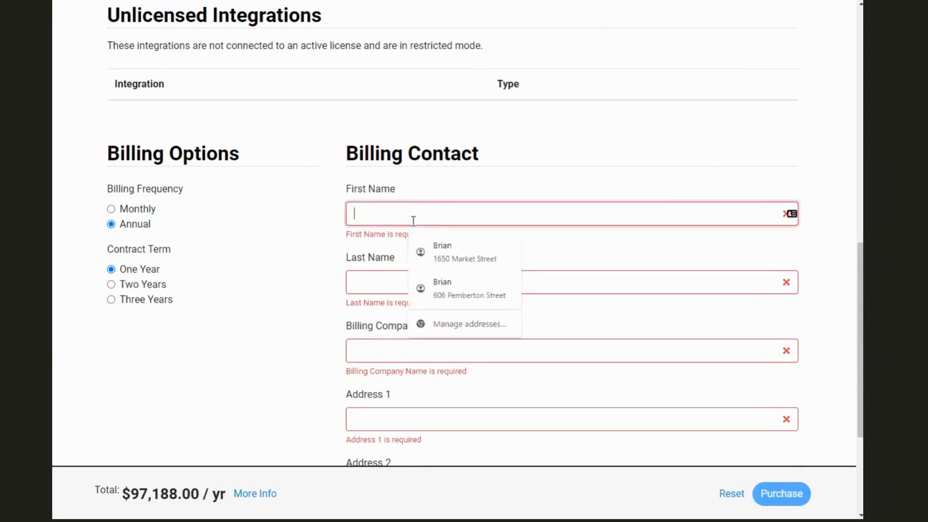
pyautogui.click(445, 249)
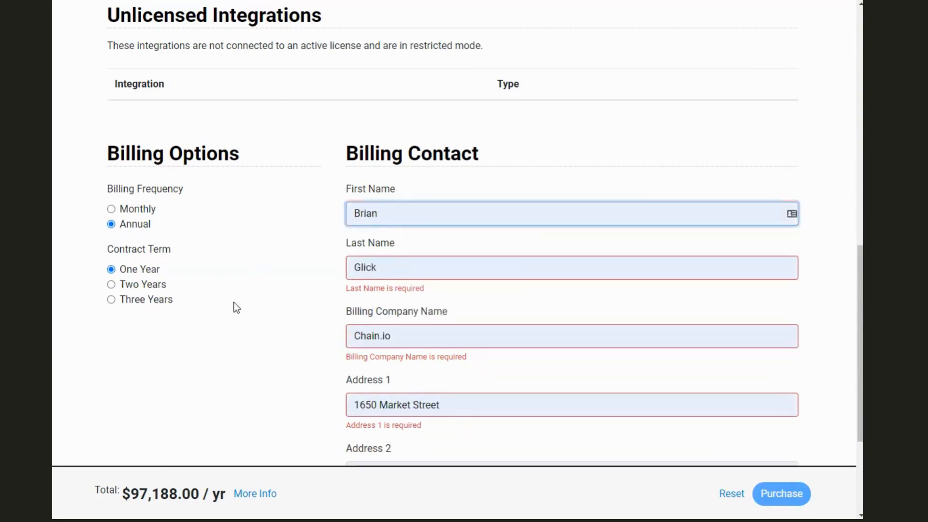
pyautogui.scroll(-3, 285, 322)
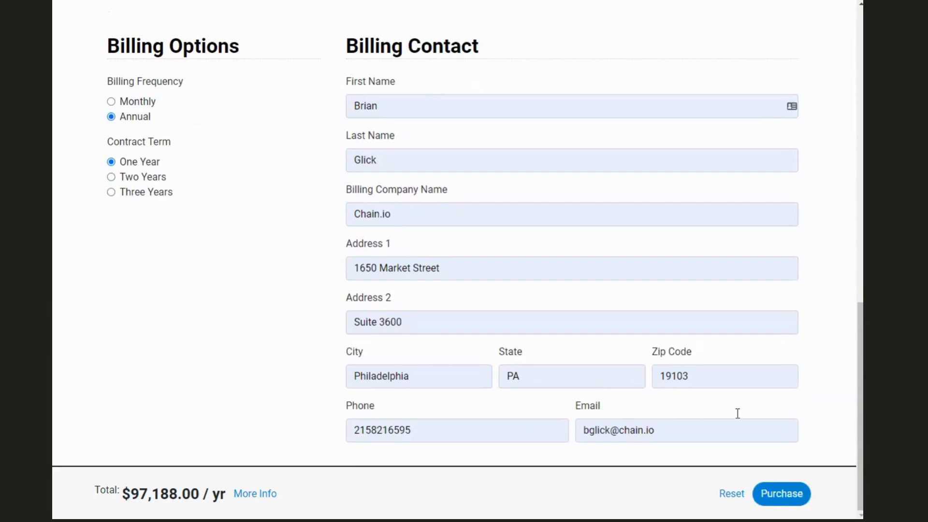
pyautogui.click(781, 493)
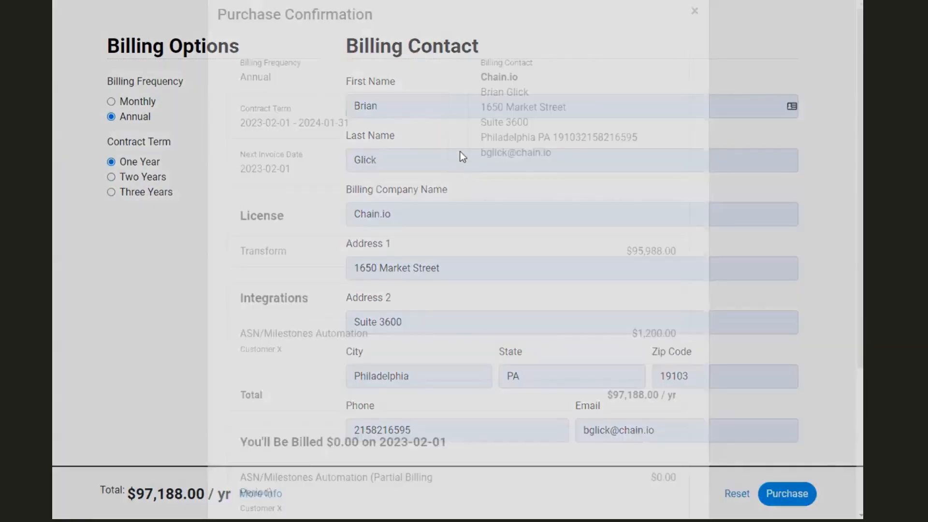
pyautogui.scroll(-5, 457, 174)
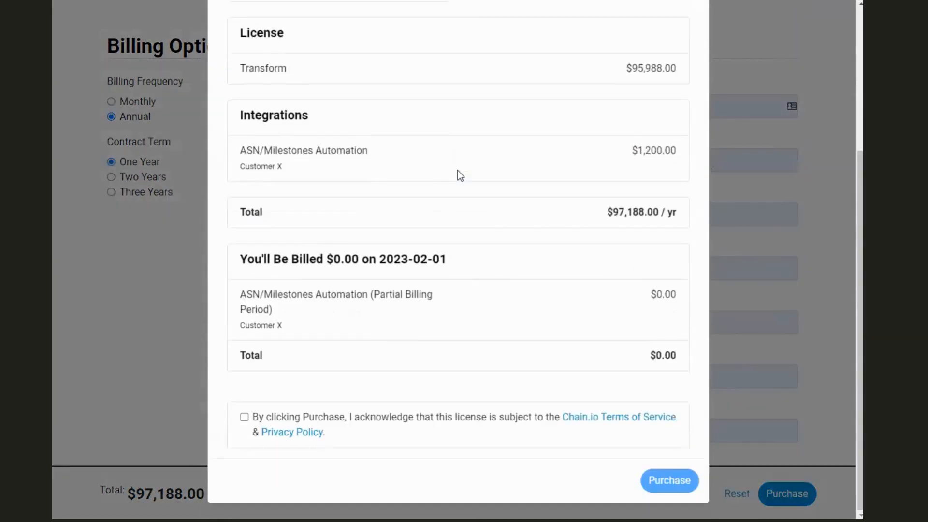
pyautogui.scroll(5, 458, 174)
pyautogui.scroll(-5, 473, 183)
pyautogui.click(286, 425)
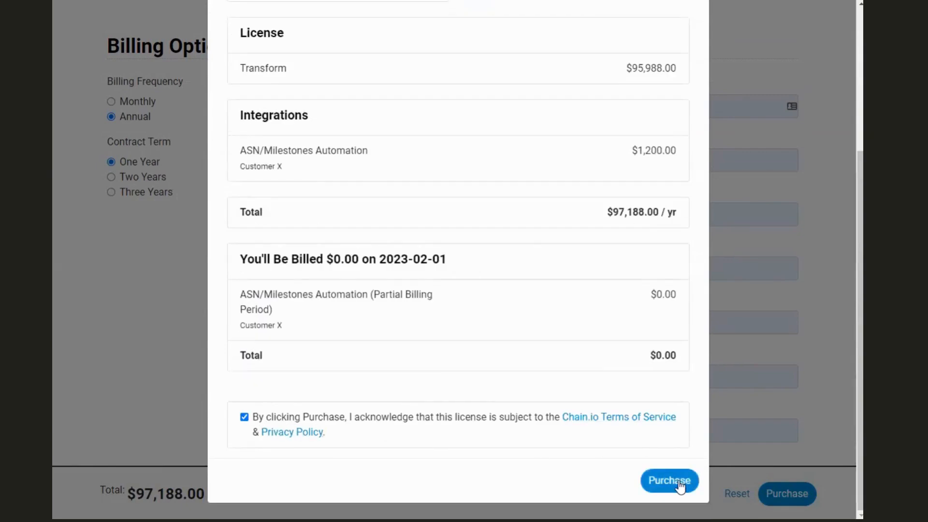
pyautogui.scroll(2, 808, 189)
pyautogui.scroll(3, 808, 190)
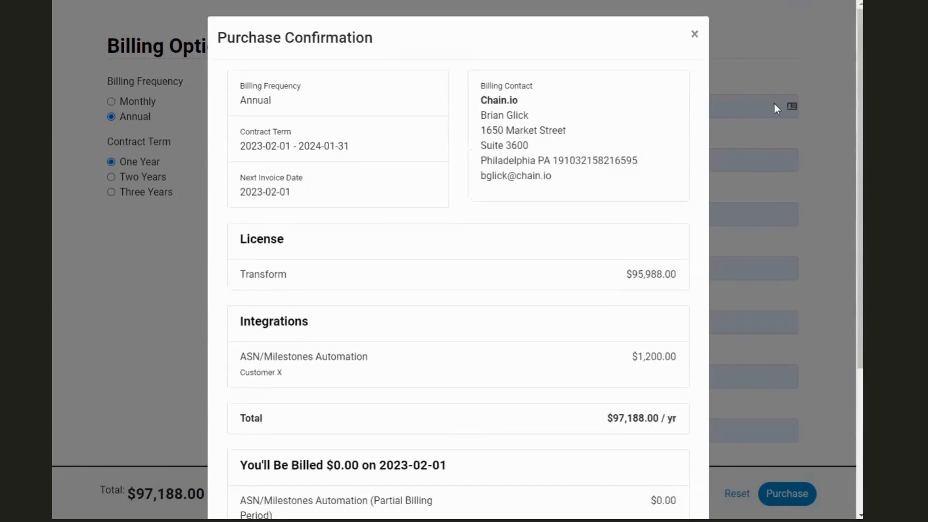
pyautogui.click(695, 35)
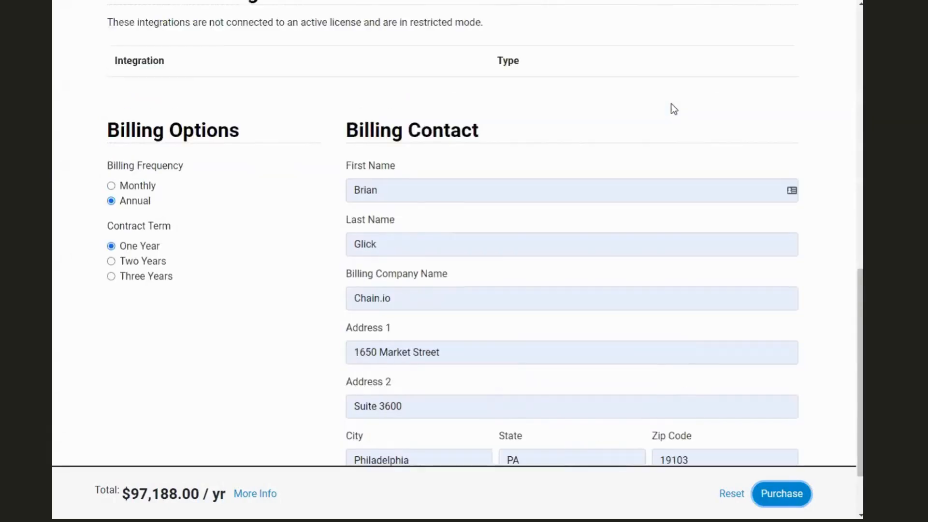
pyautogui.scroll(7, 671, 103)
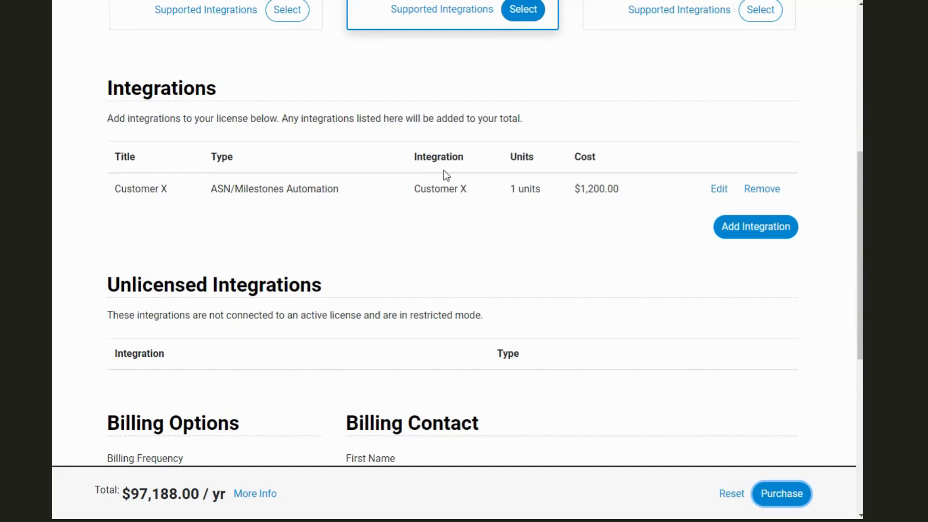
pyautogui.scroll(4, 443, 171)
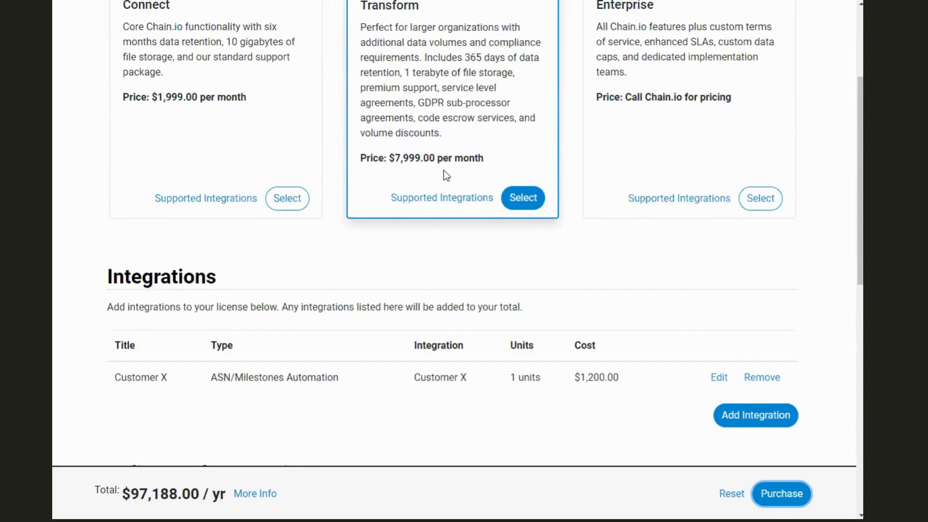
pyautogui.scroll(3, 443, 170)
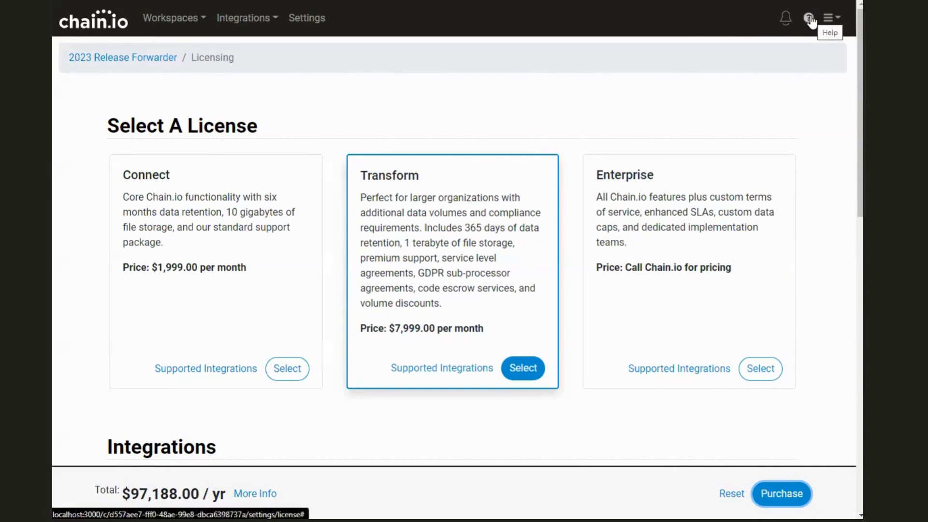
# Open the Zendesk Support help widget, then the Notifications panel, which shows no notifications.
pyautogui.click(809, 19)
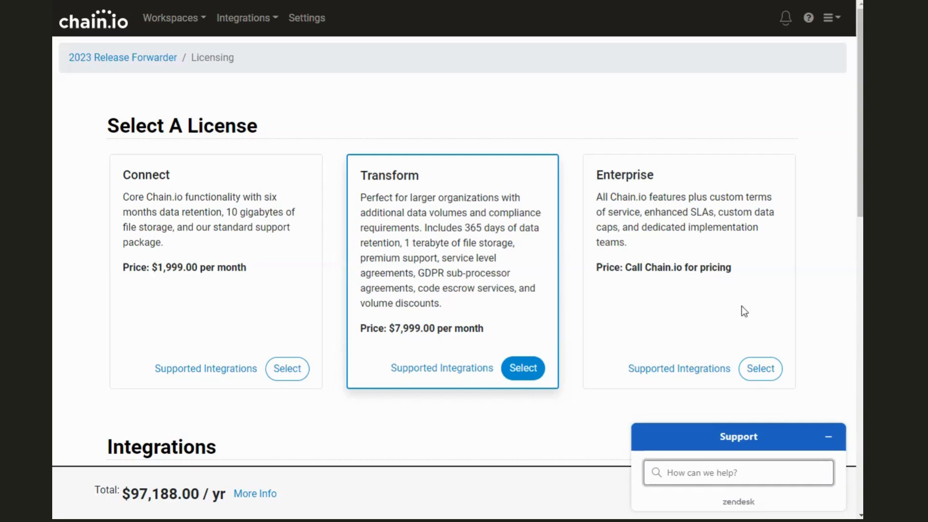
pyautogui.click(783, 22)
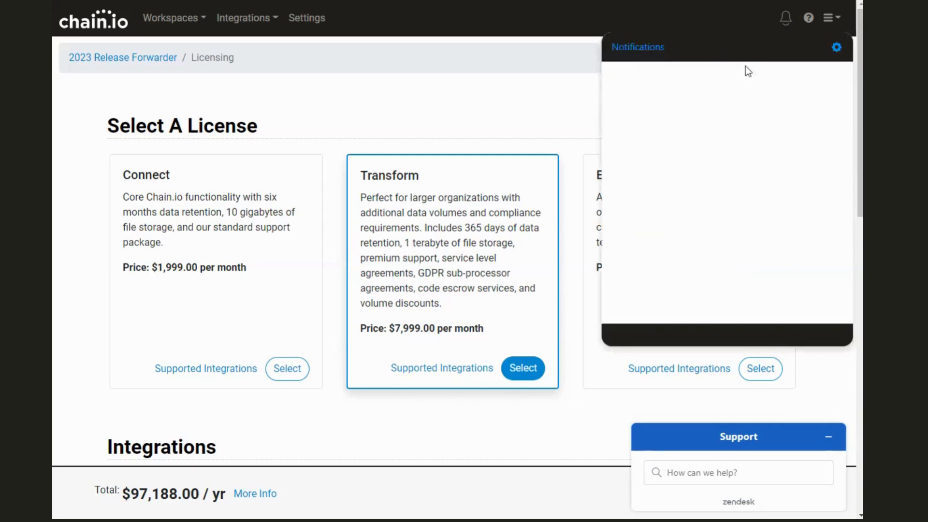